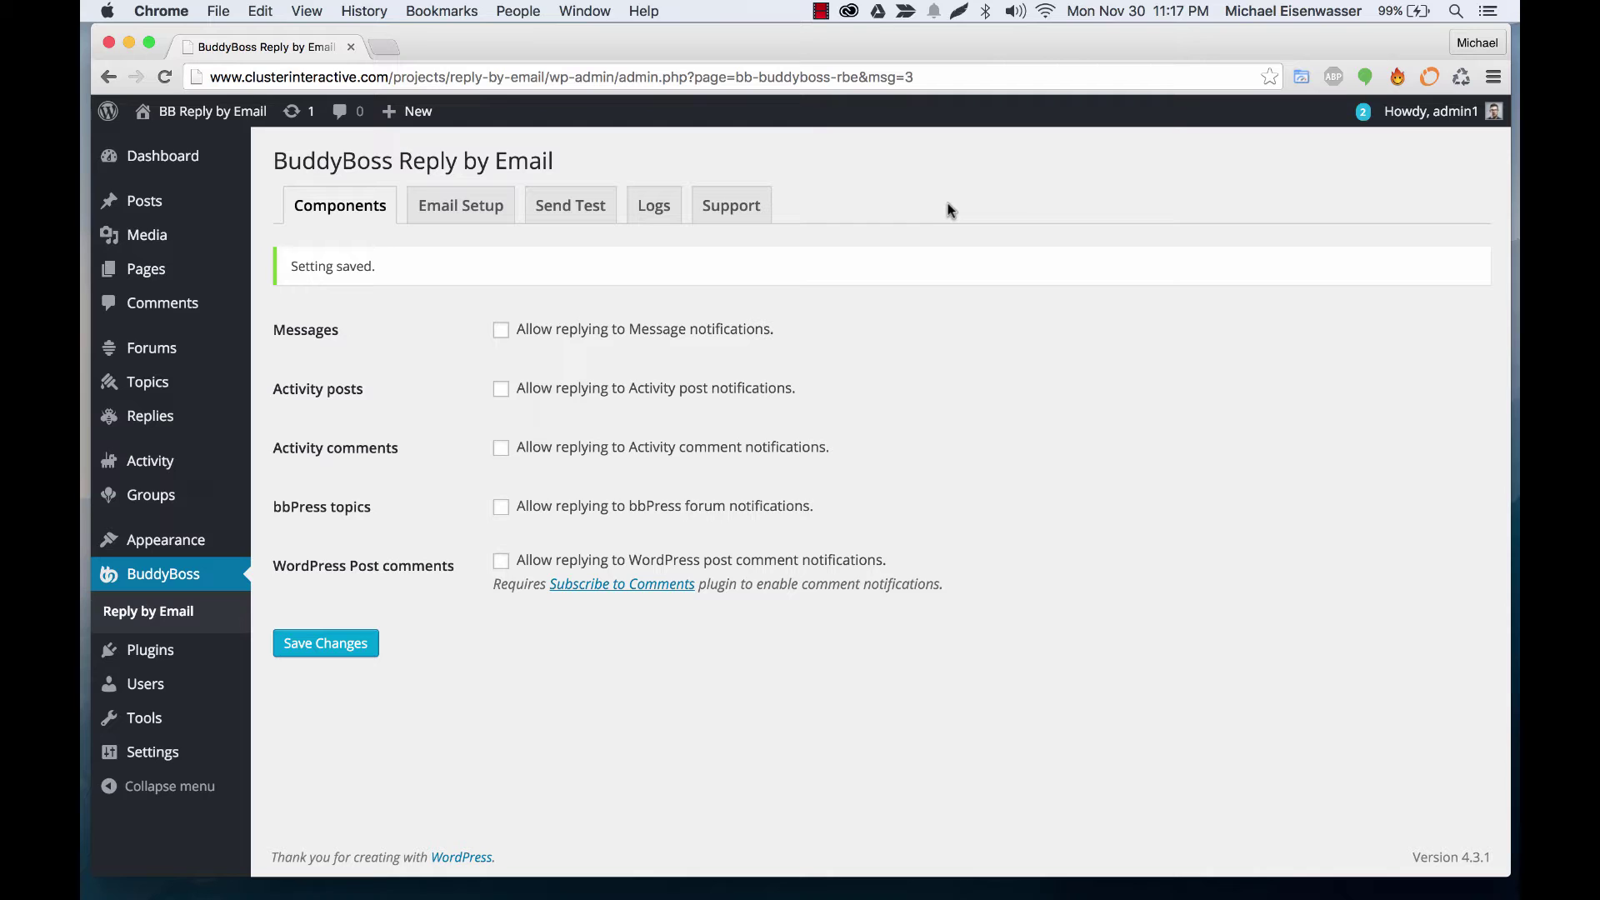
- Check the Cloudmailin address on the Email Setup tab, then return to the Components settings
left_click(461, 205)
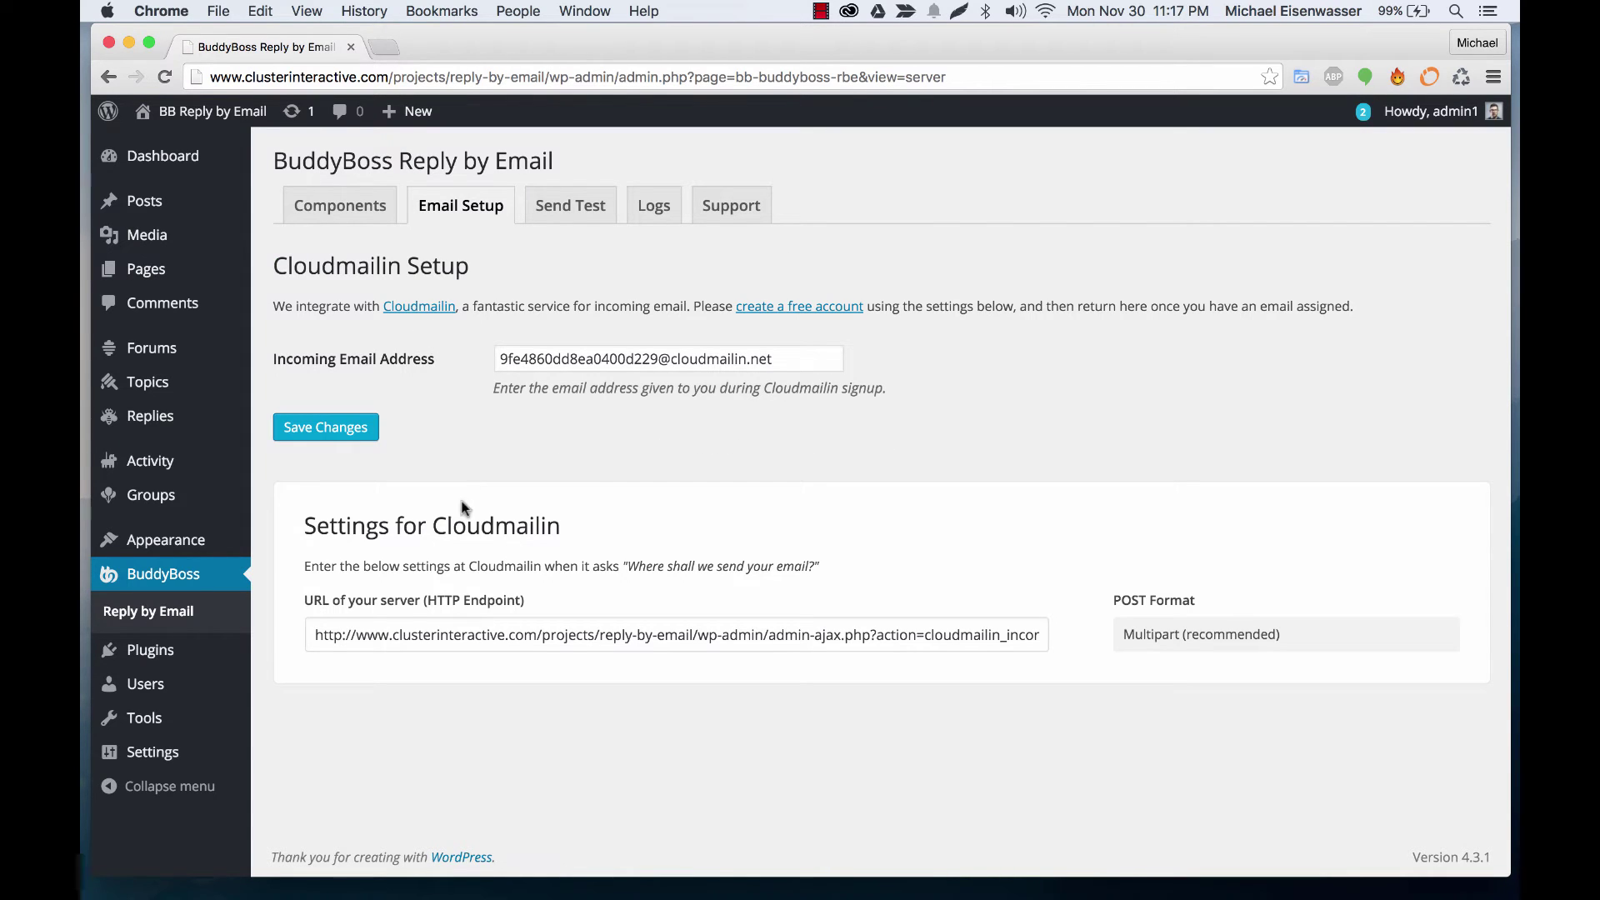
left_click(340, 205)
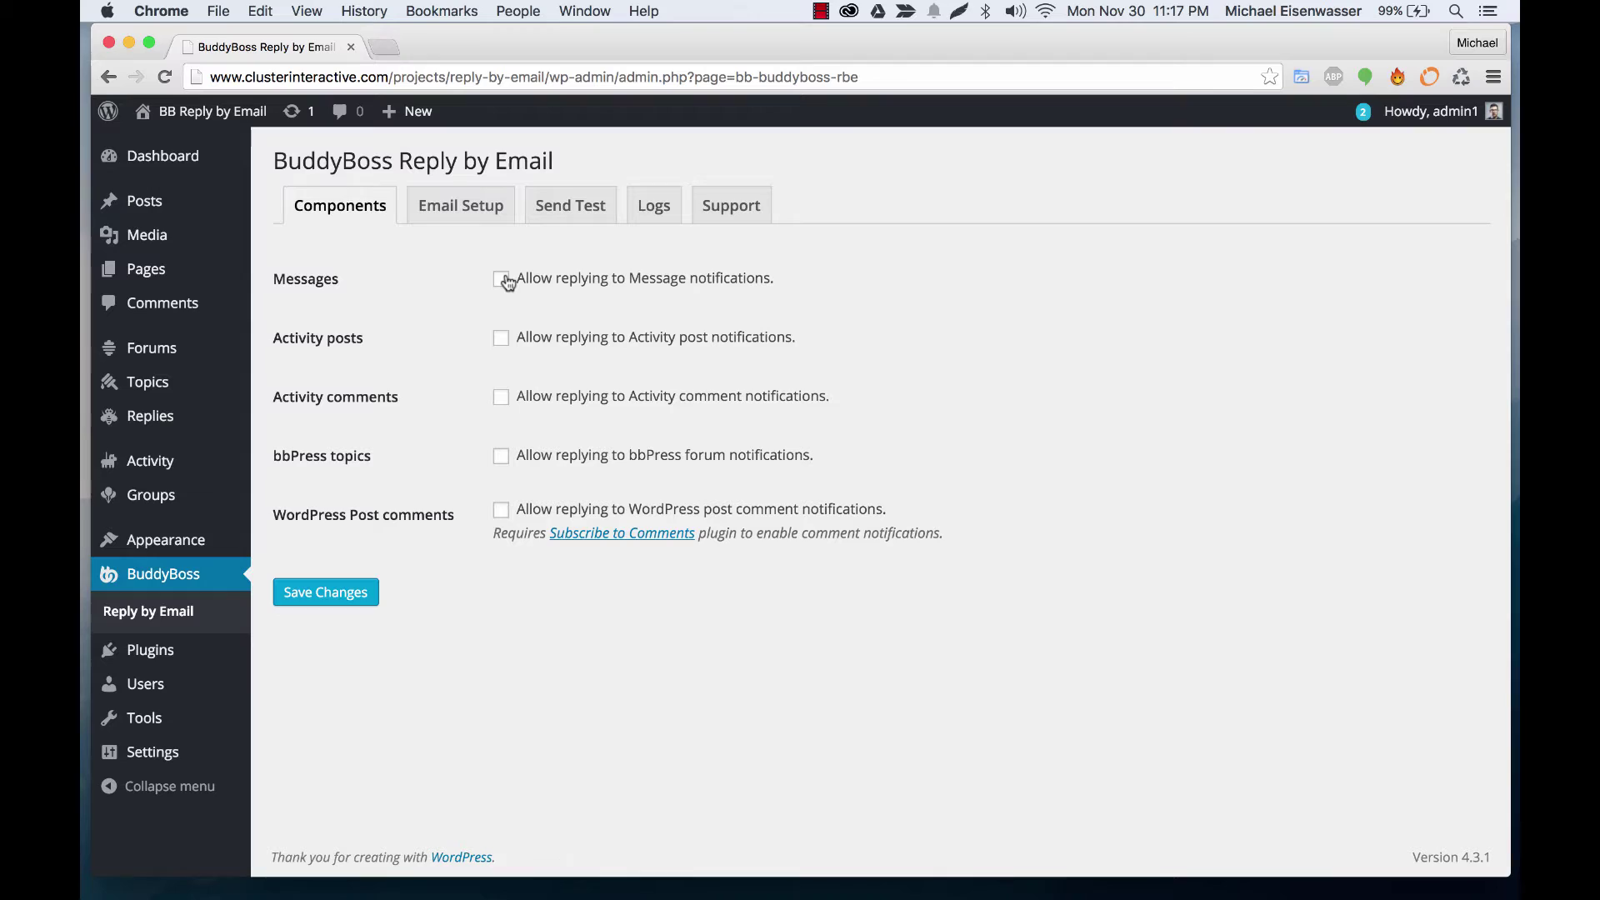
- Enable email replies for Messages, Activity posts, Activity comments, bbPress topics and Post comments, then save
left_click(501, 280)
left_click(500, 338)
left_click(501, 405)
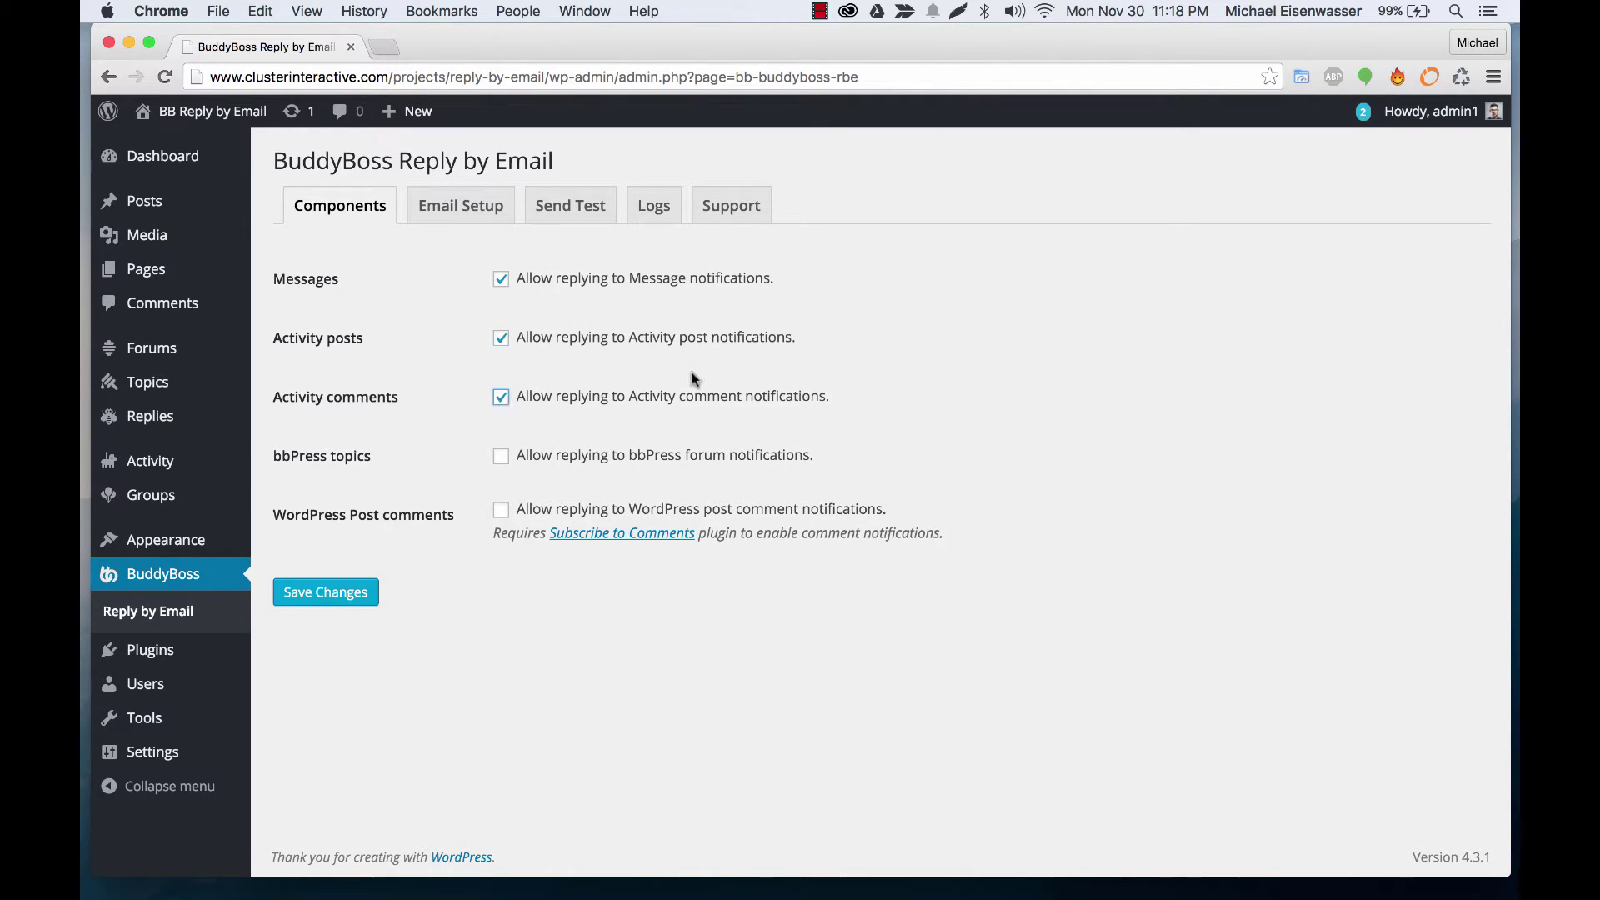
left_click(502, 458)
left_click(501, 510)
left_click(341, 589)
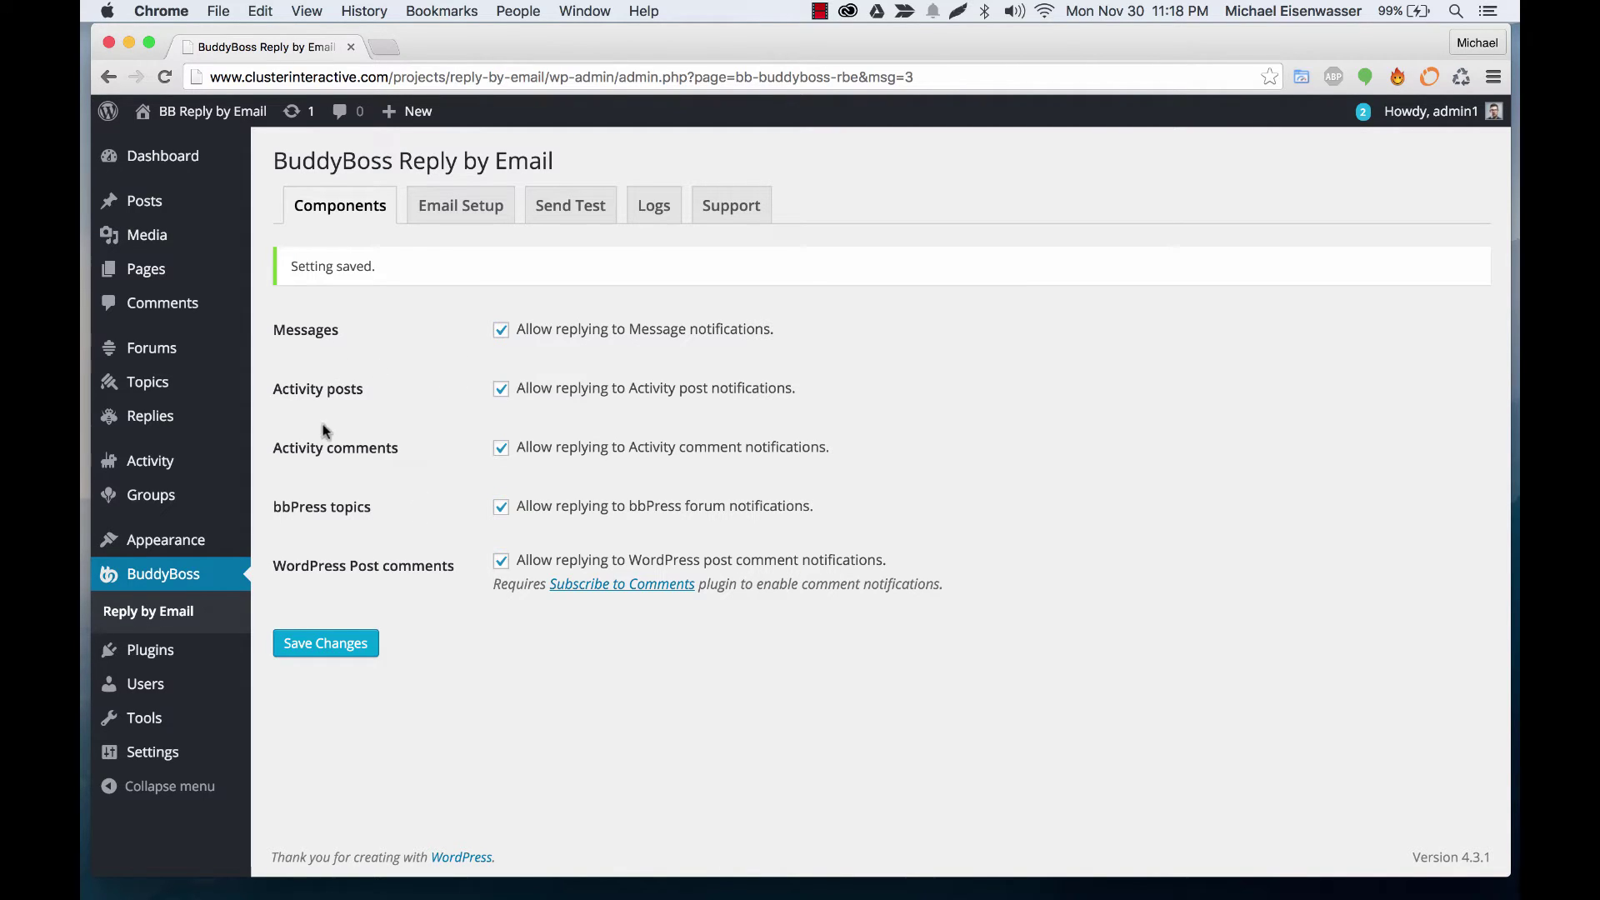
- Compare the BuddyPress active components list with the Reply by Email settings across both tabs
mouse_move(184, 752)
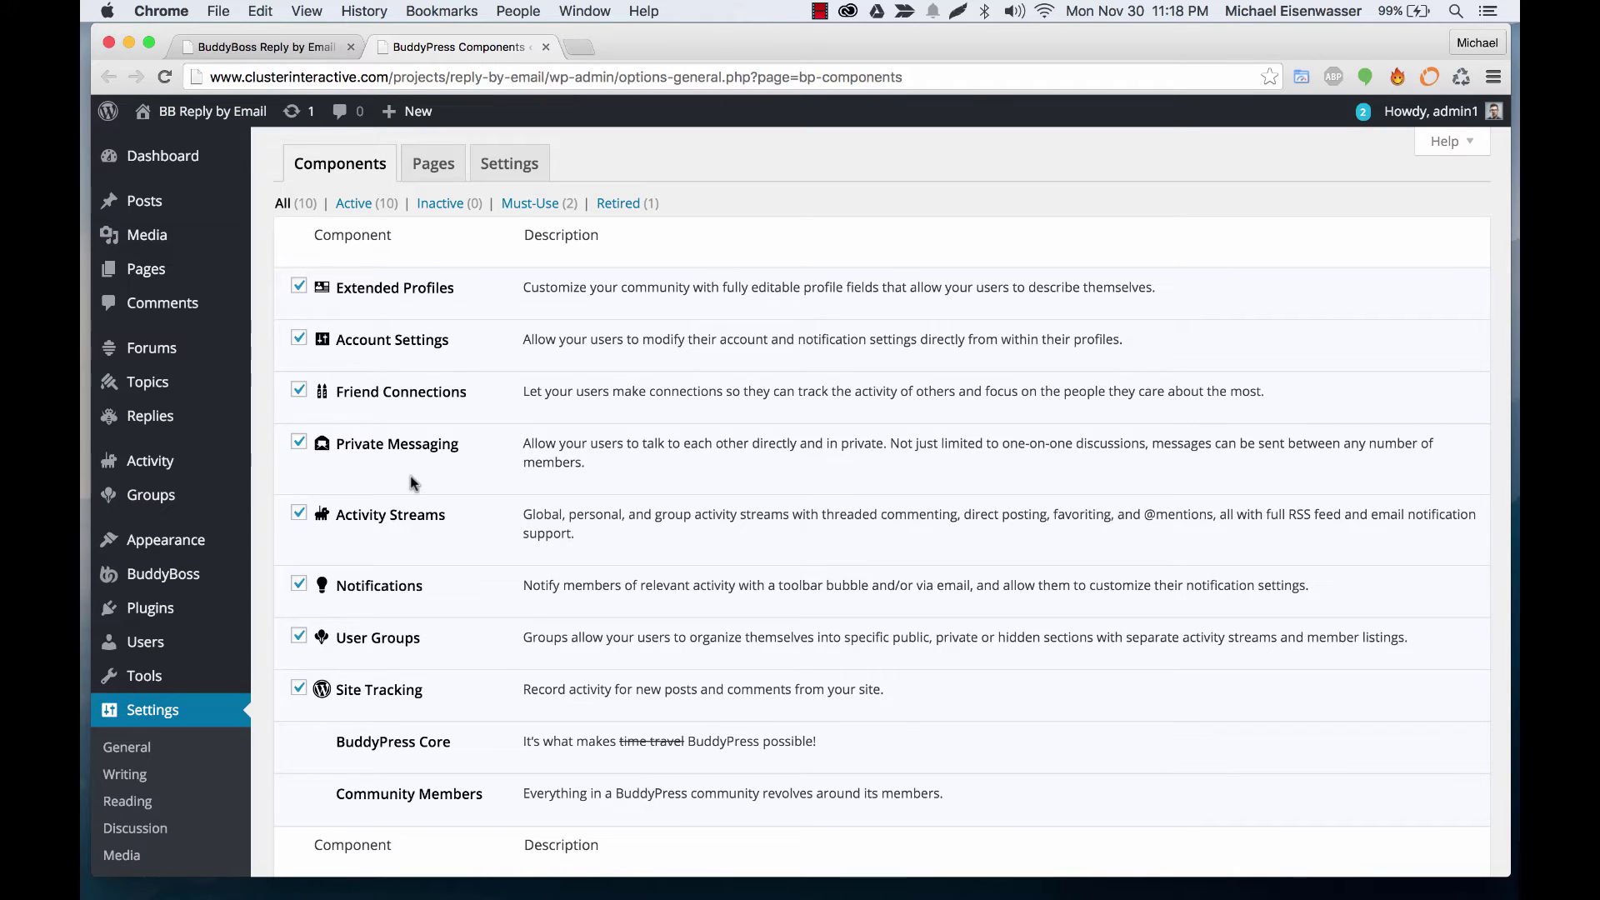
left_click(306, 48)
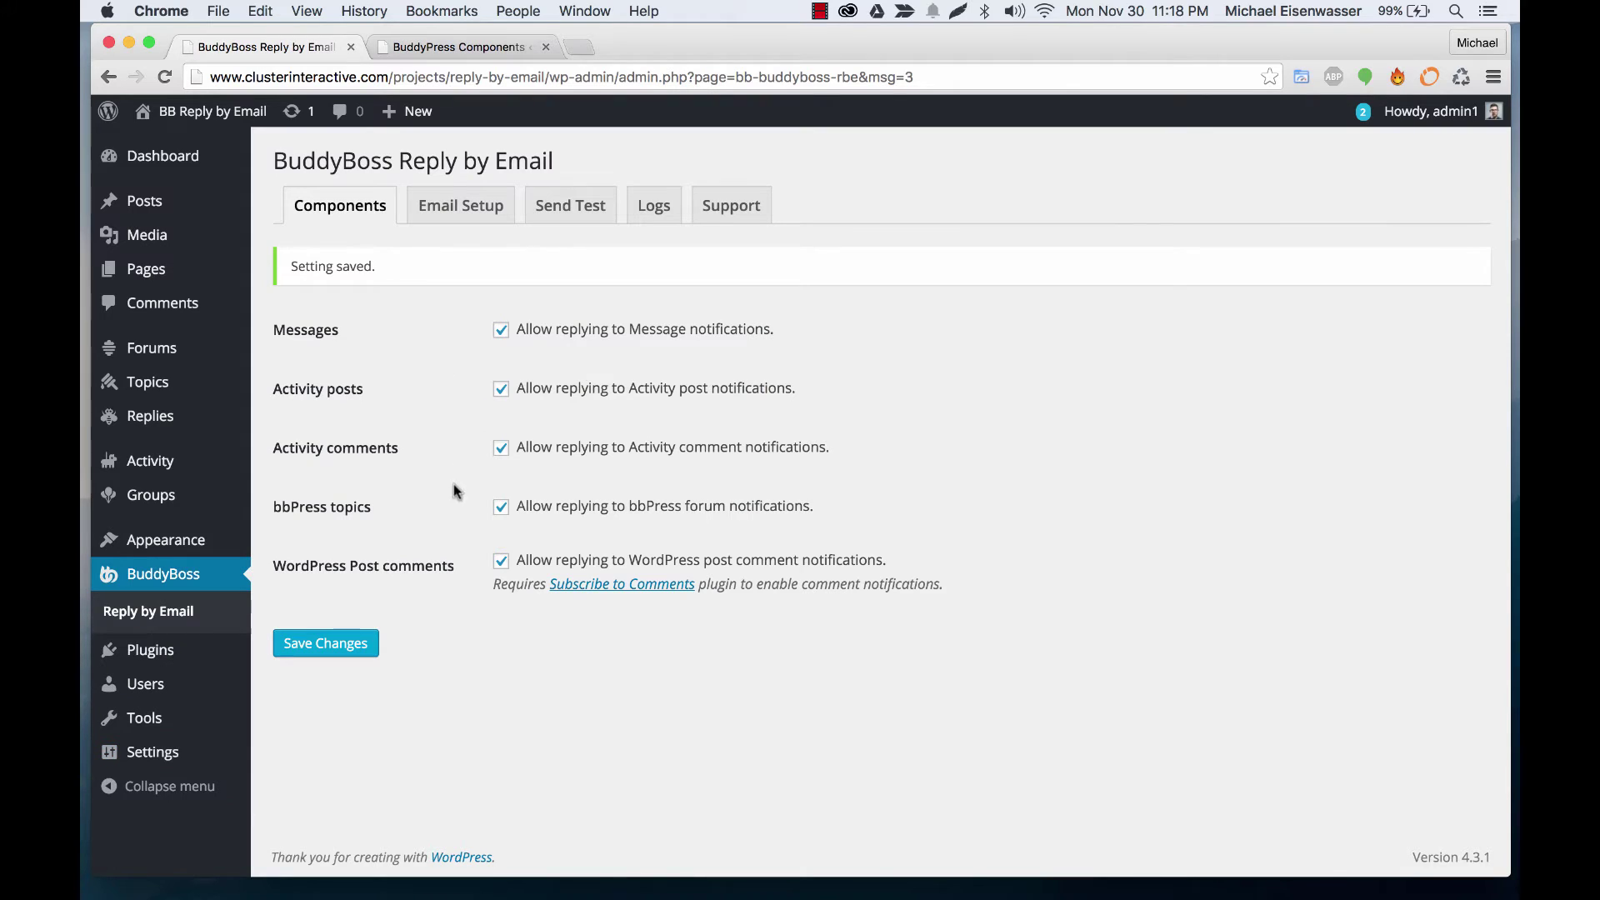
left_click(428, 46)
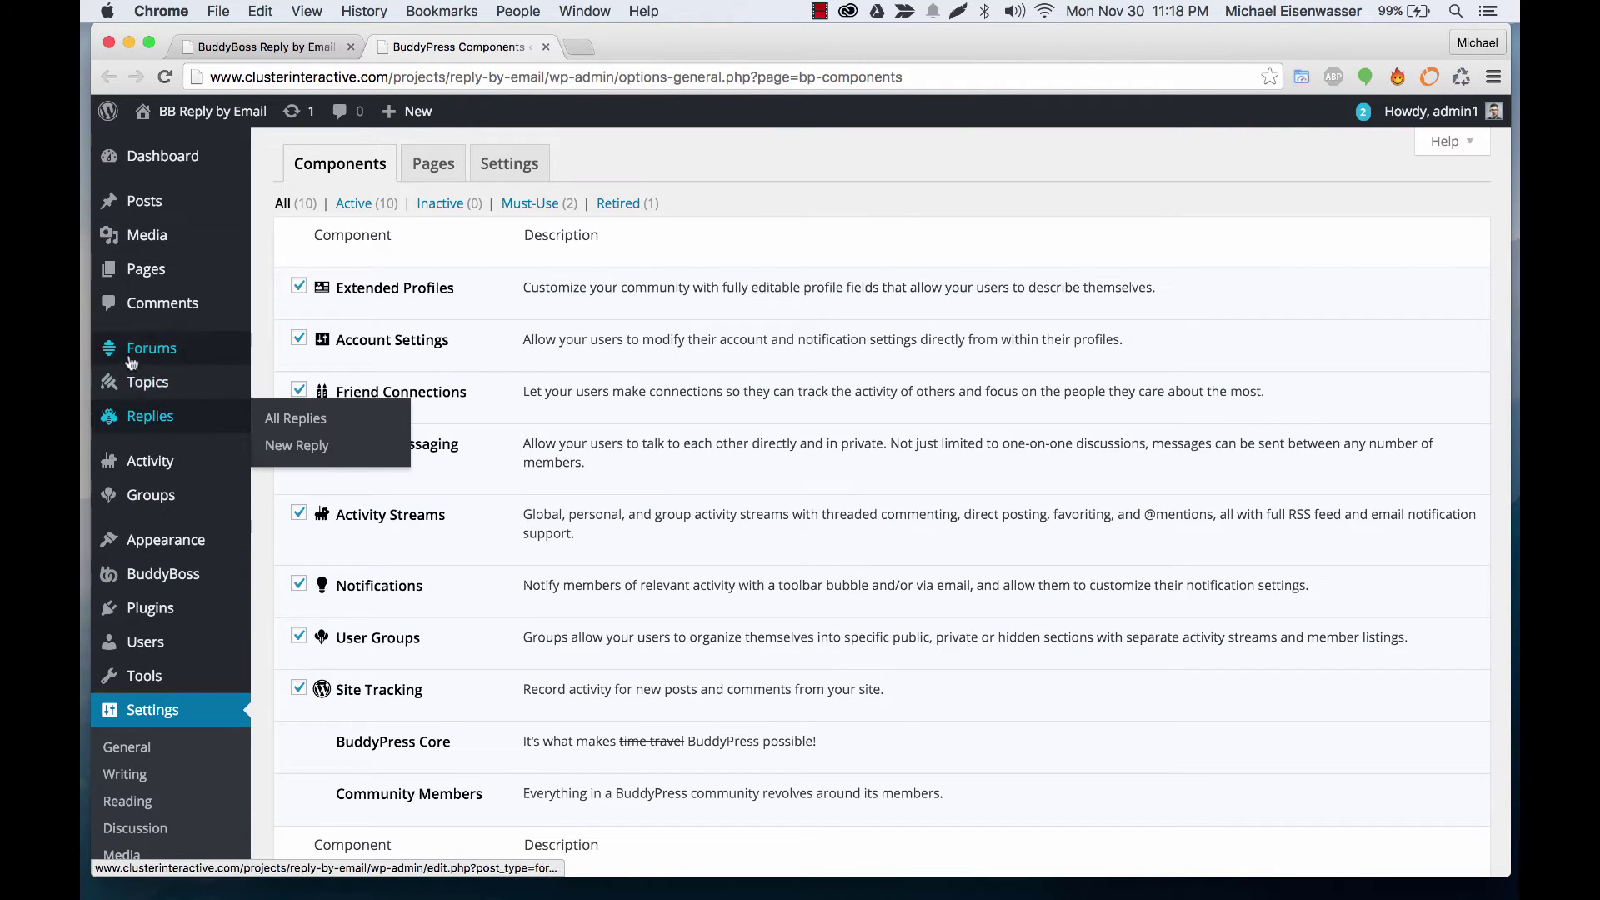
left_click(279, 43)
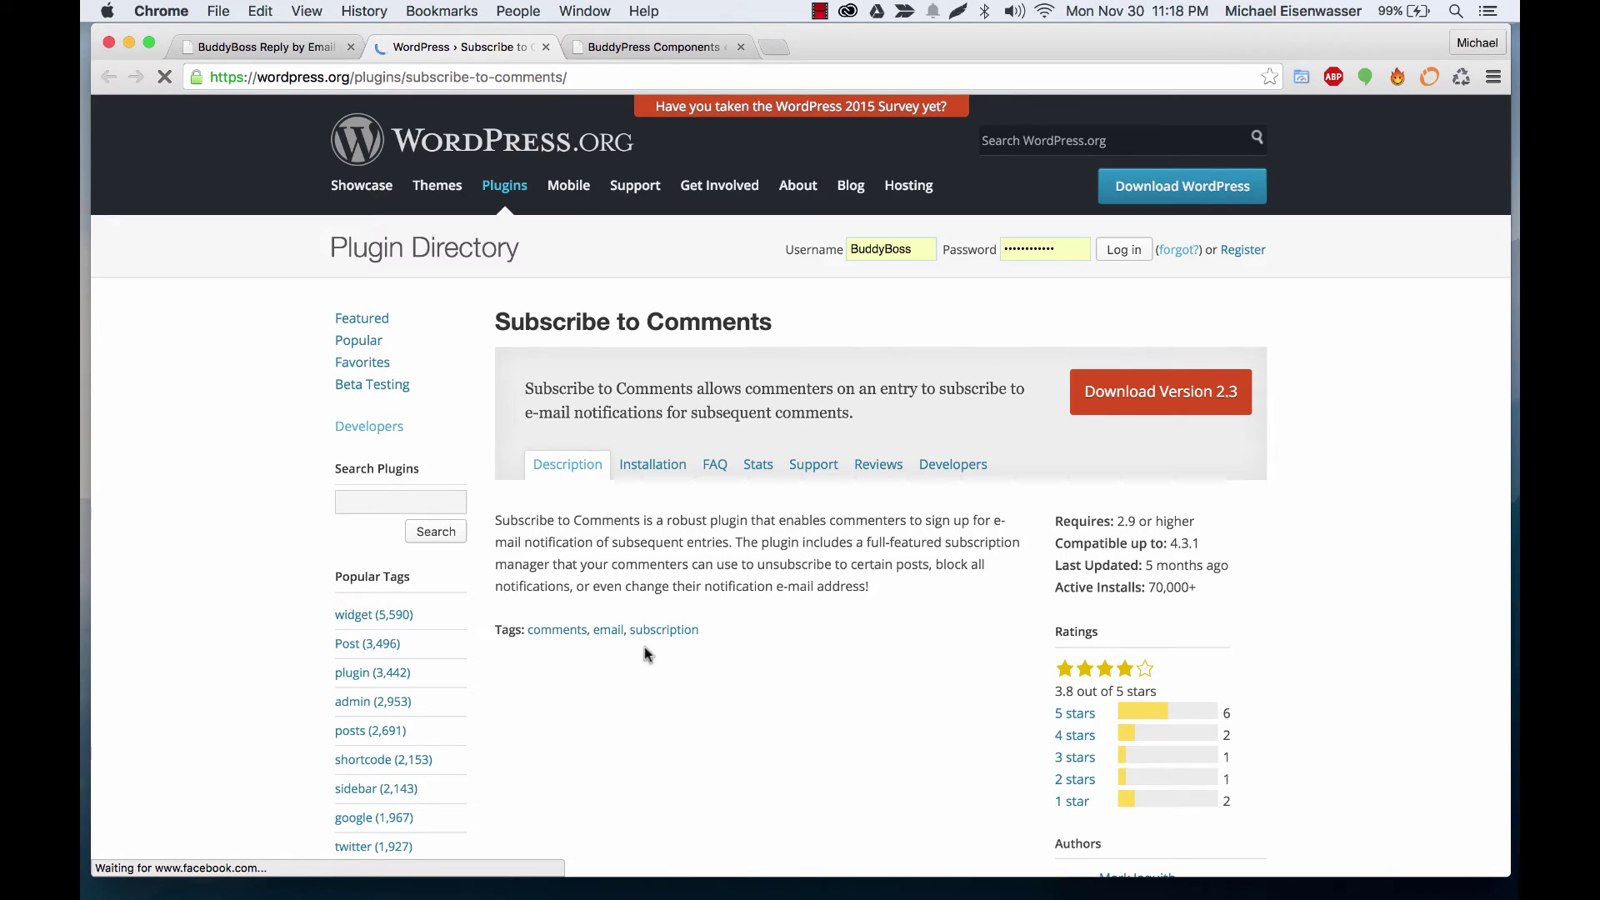
- View the Subscribe to Comments plugin page on wordpress.org alongside the Reply by Email settings
left_click(263, 50)
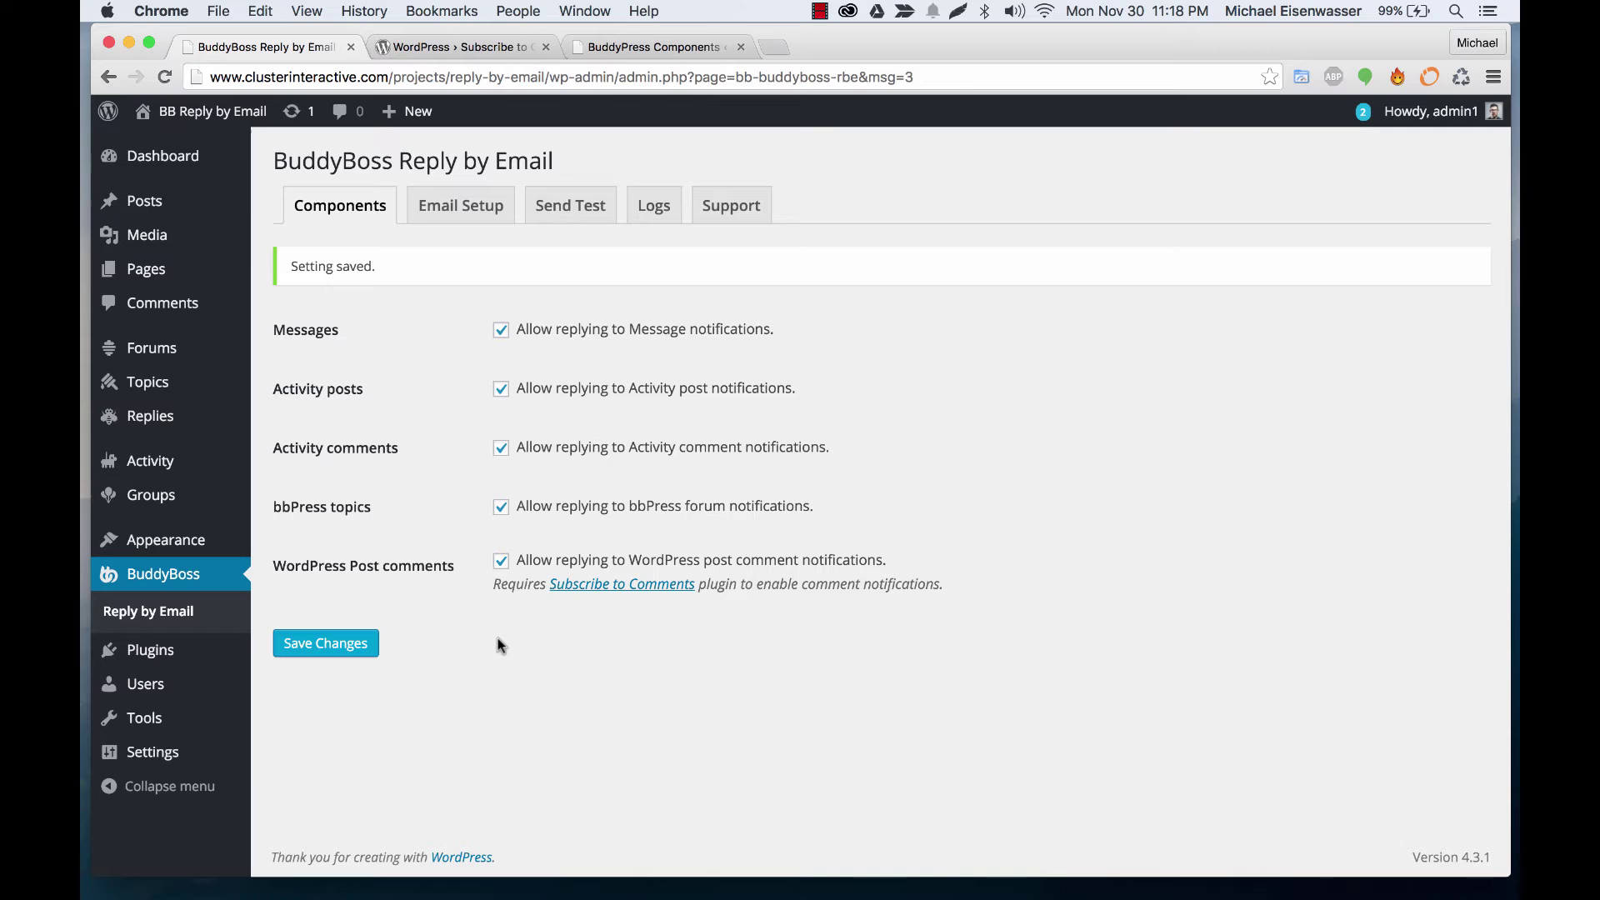
left_click(478, 45)
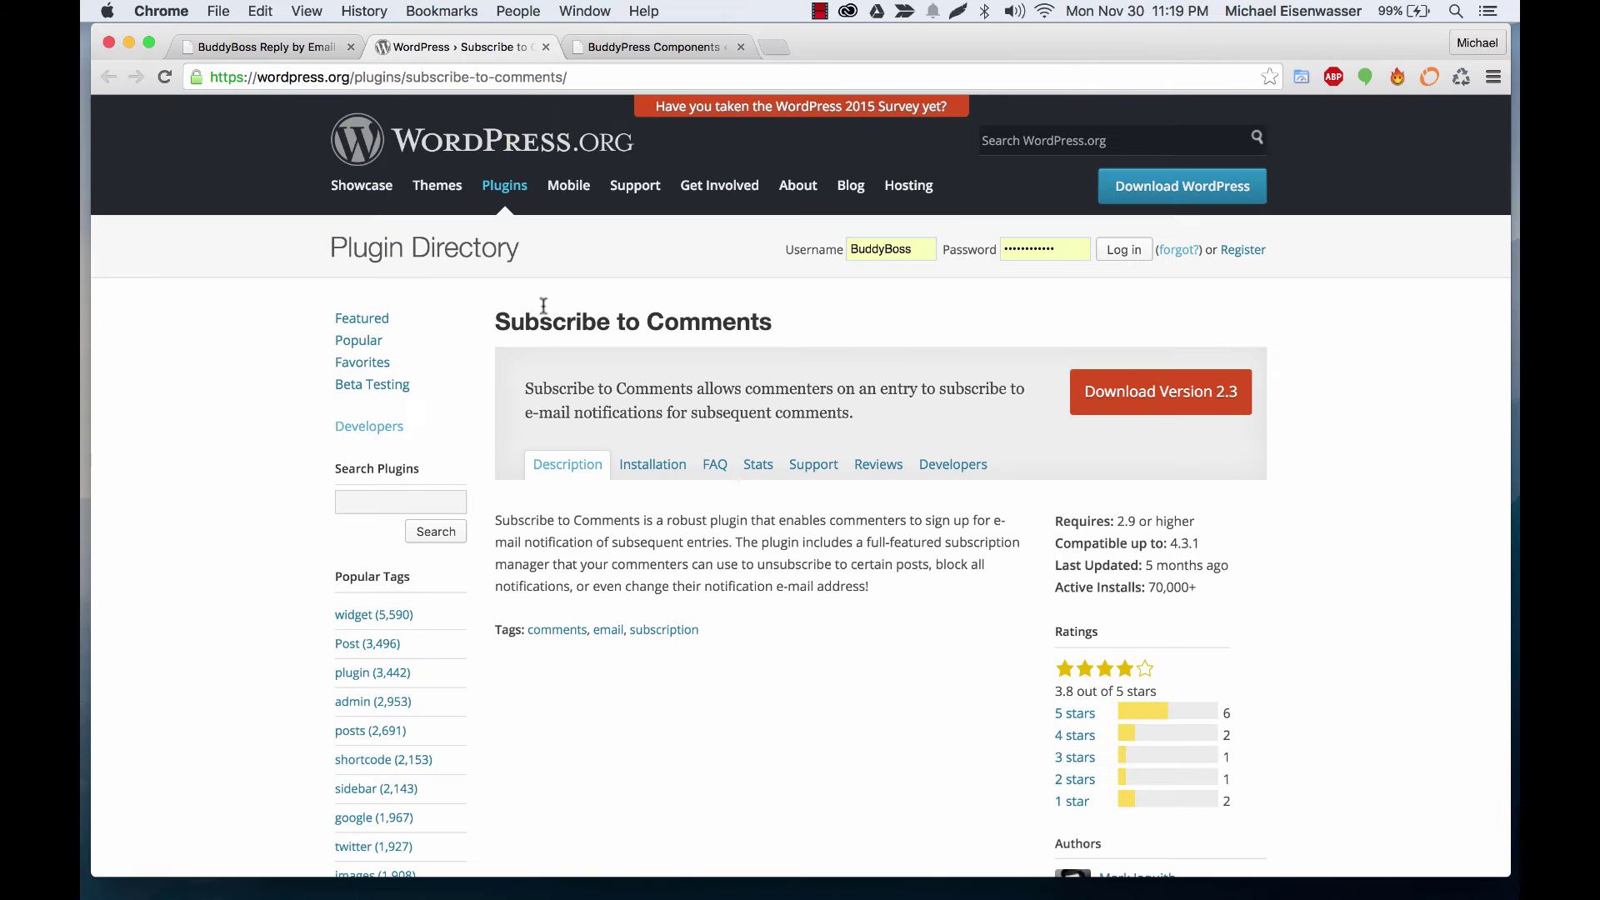
left_click(297, 50)
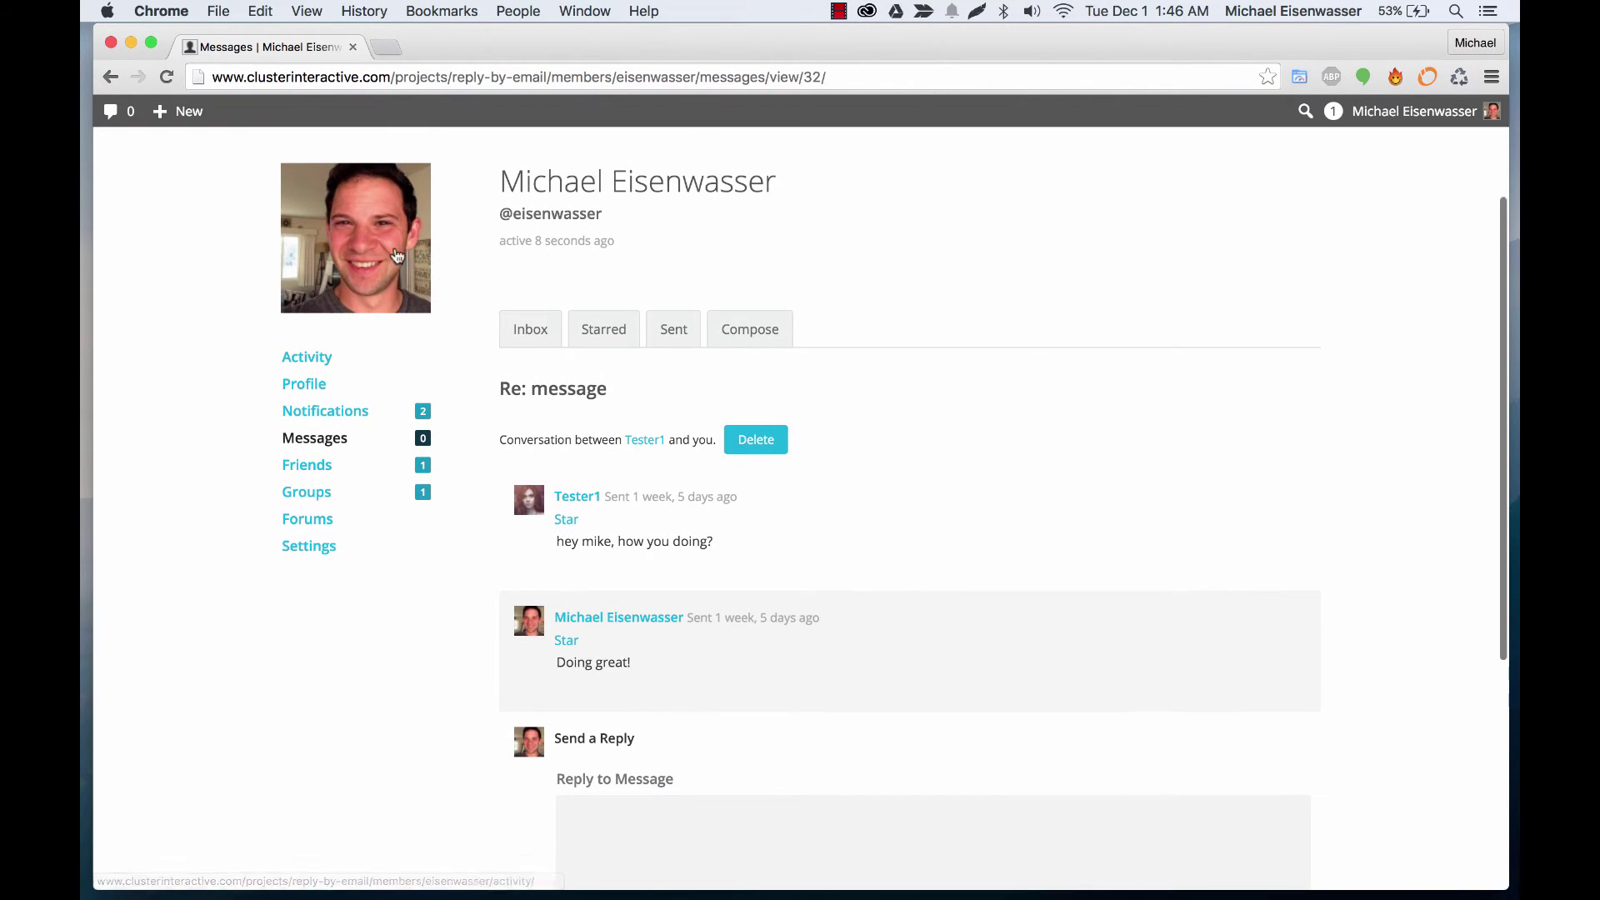
- Send the reply 'Awesome, glad to hear!' in the Re: message conversation
scroll(678, 508, "down", 3)
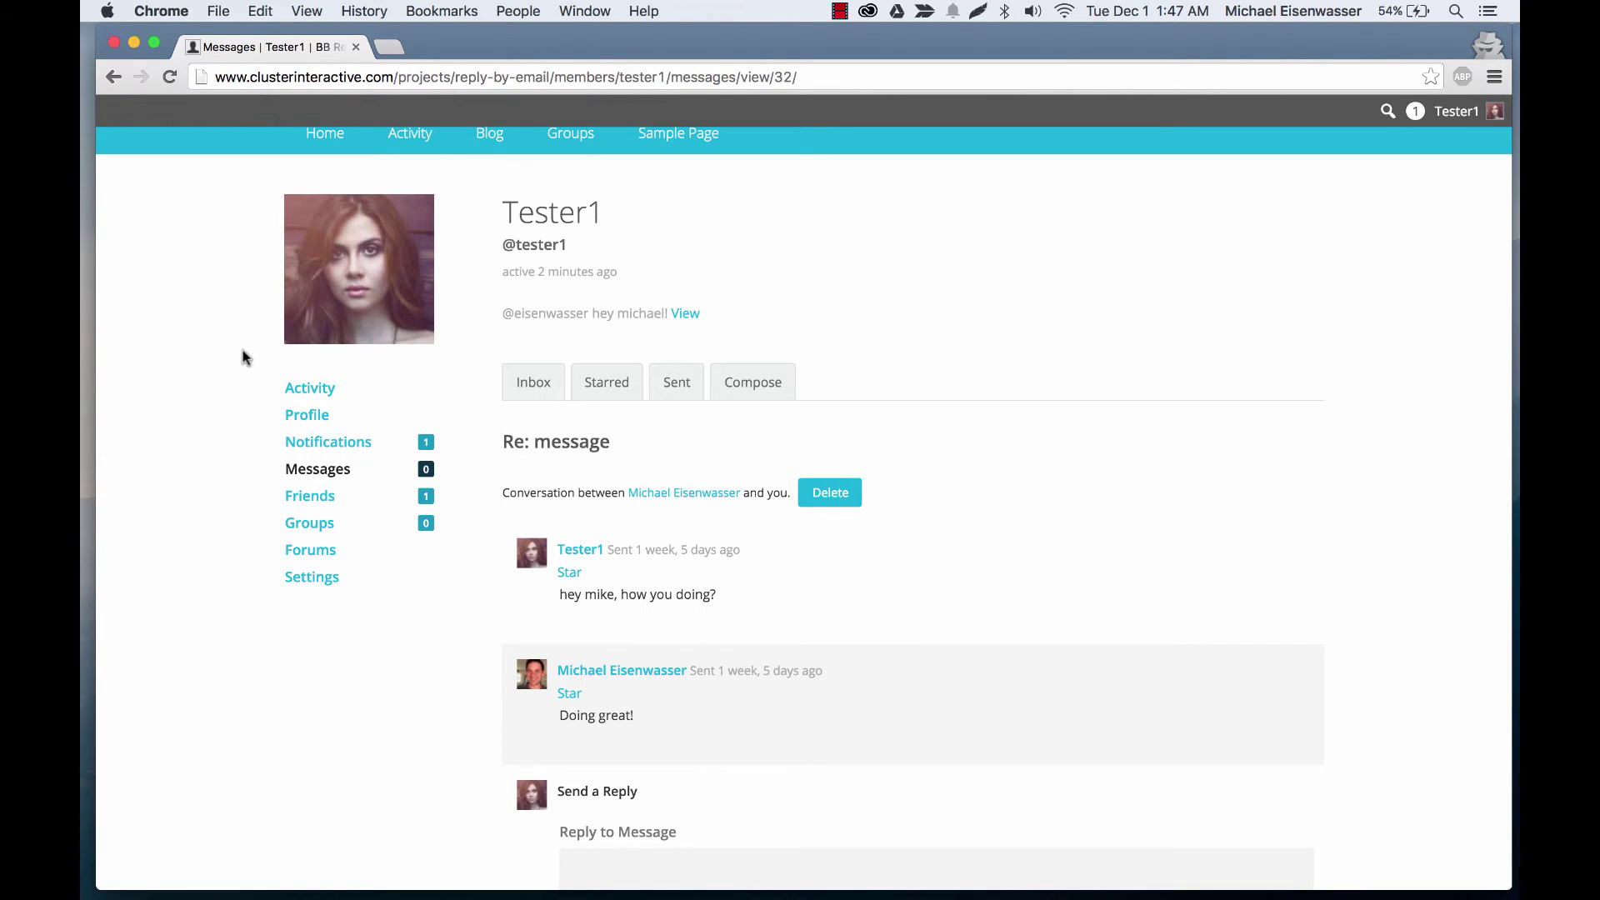
scroll(242, 350, "up", 3)
scroll(214, 380, "down", 5)
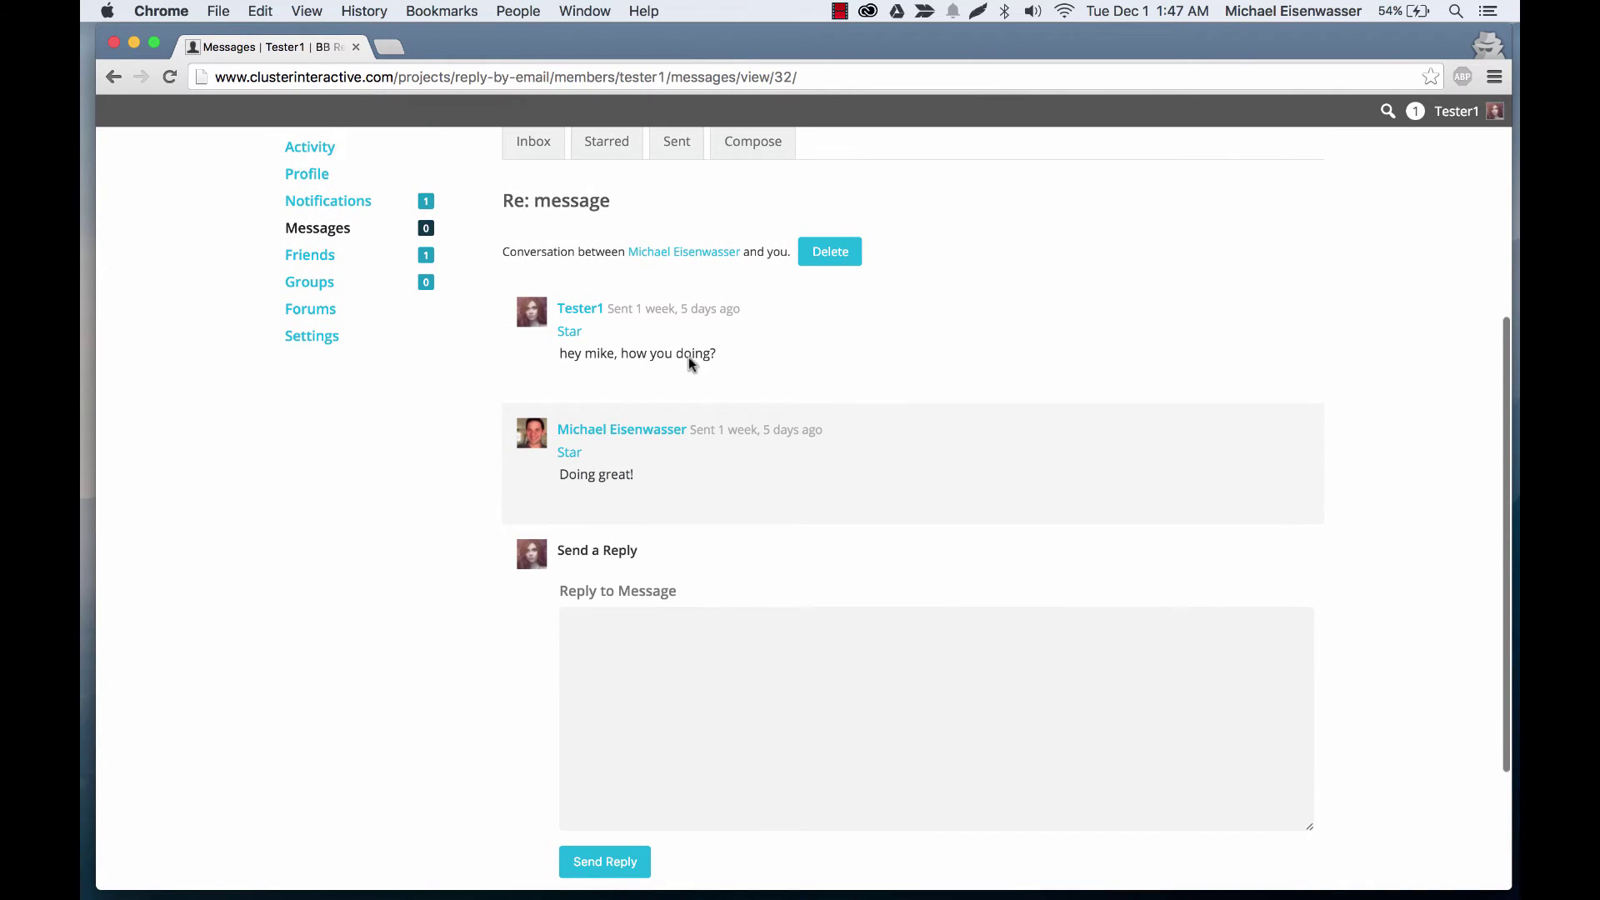
scroll(664, 493, "down", 1)
left_click(658, 647)
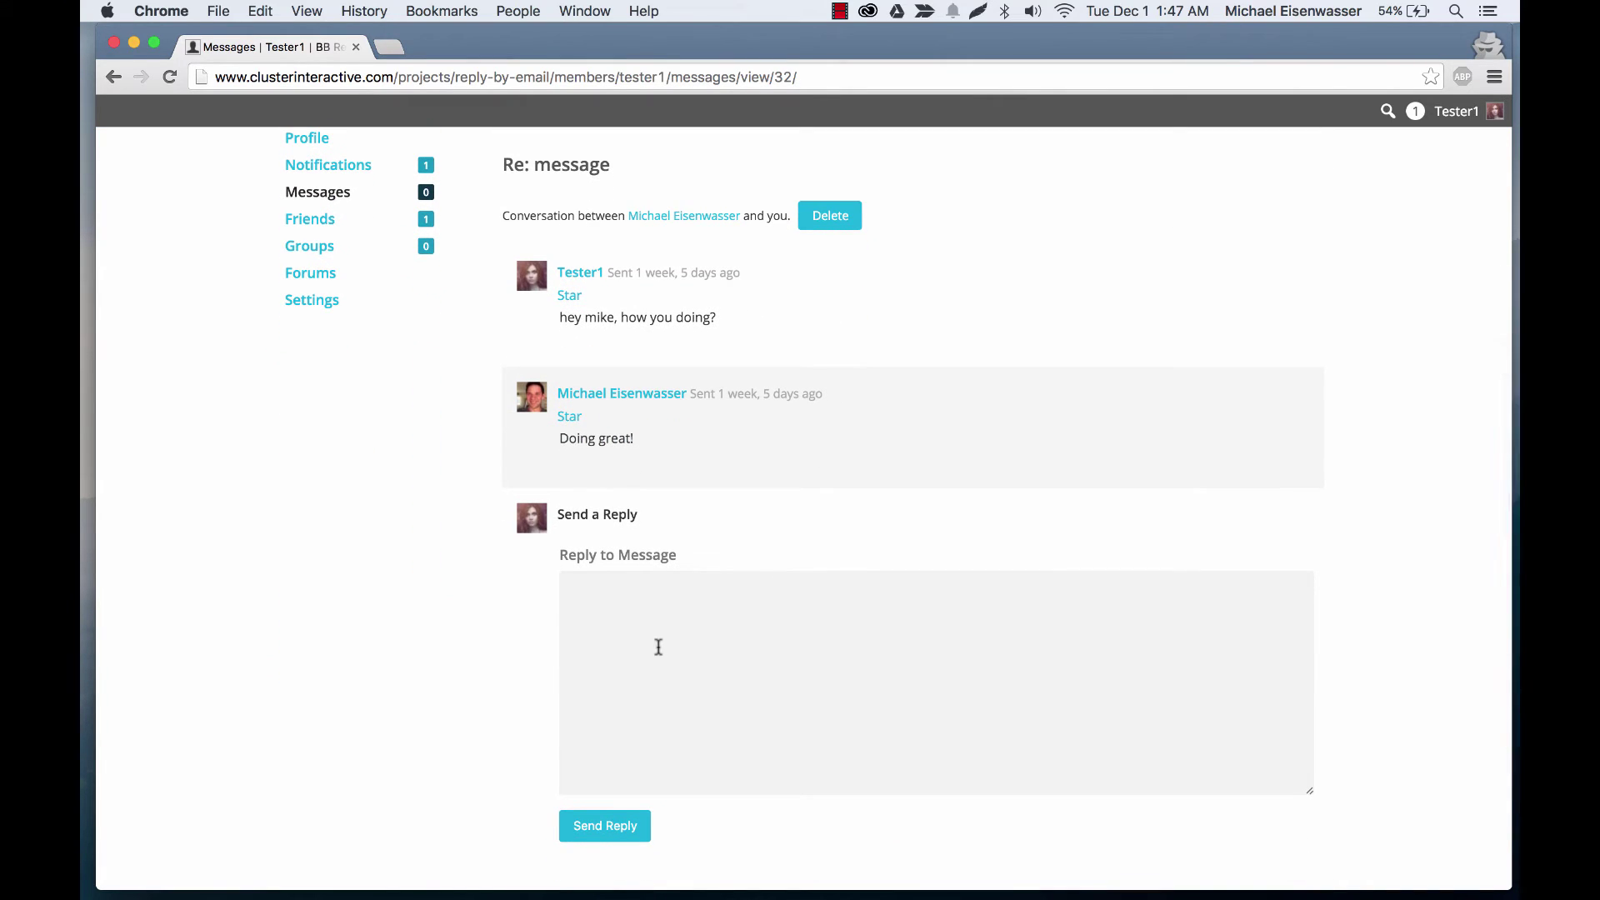
type("Awesome, glad to hear!")
left_click(628, 823)
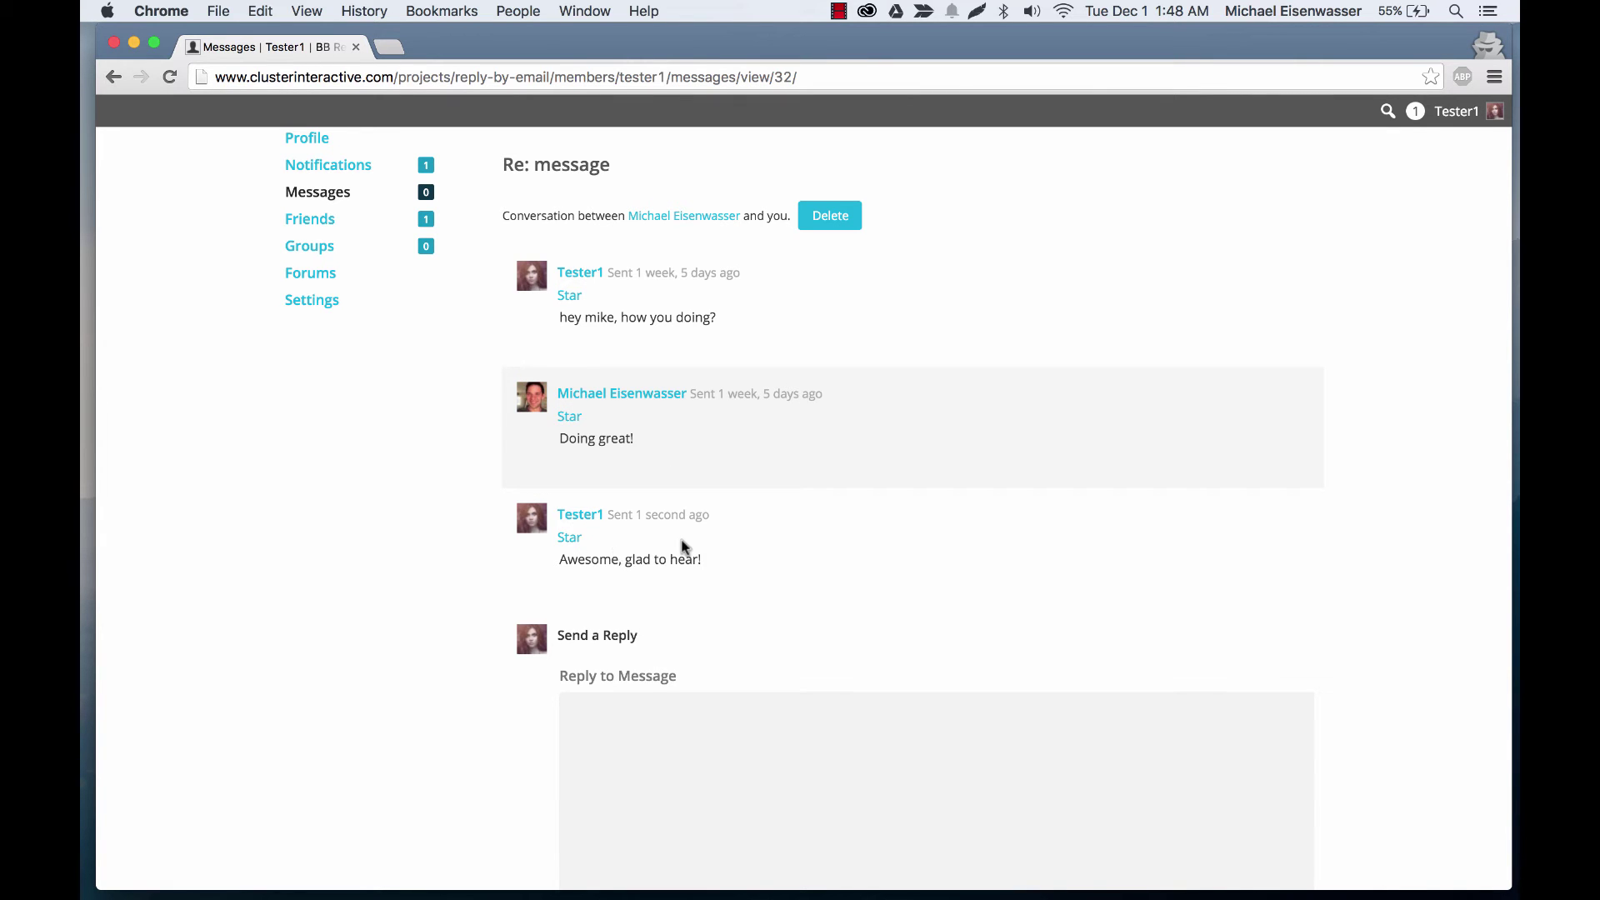
- In Gmail, reply 'Thanks for being so kind' to the new-message notification email and send it
key("ctrl+Up")
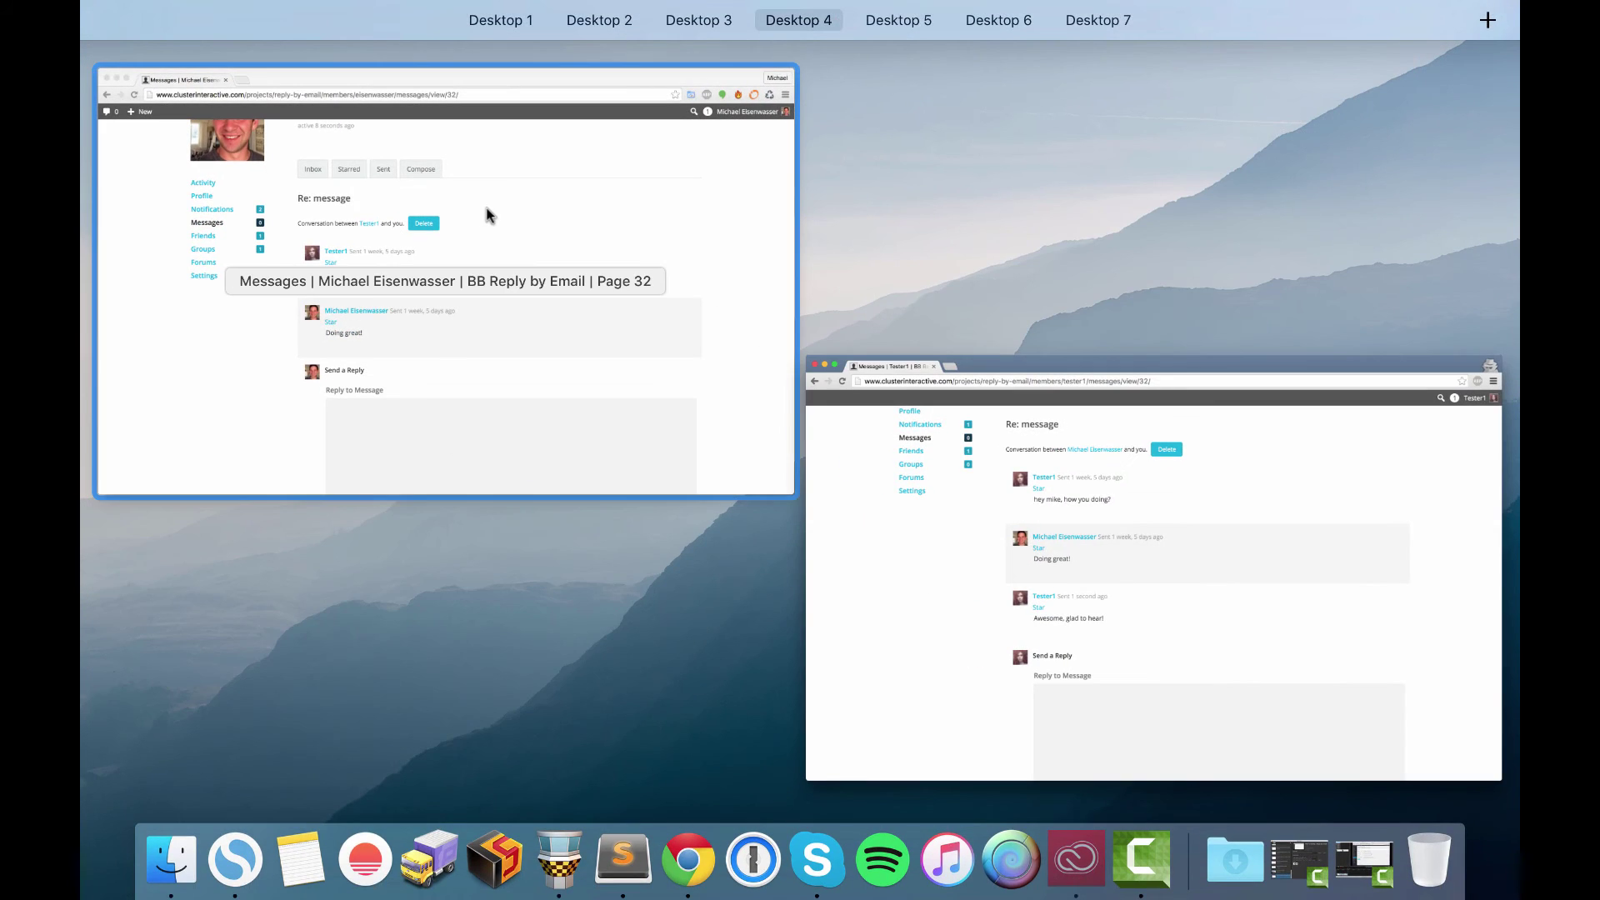
left_click(486, 215)
key("ctrl+Tab")
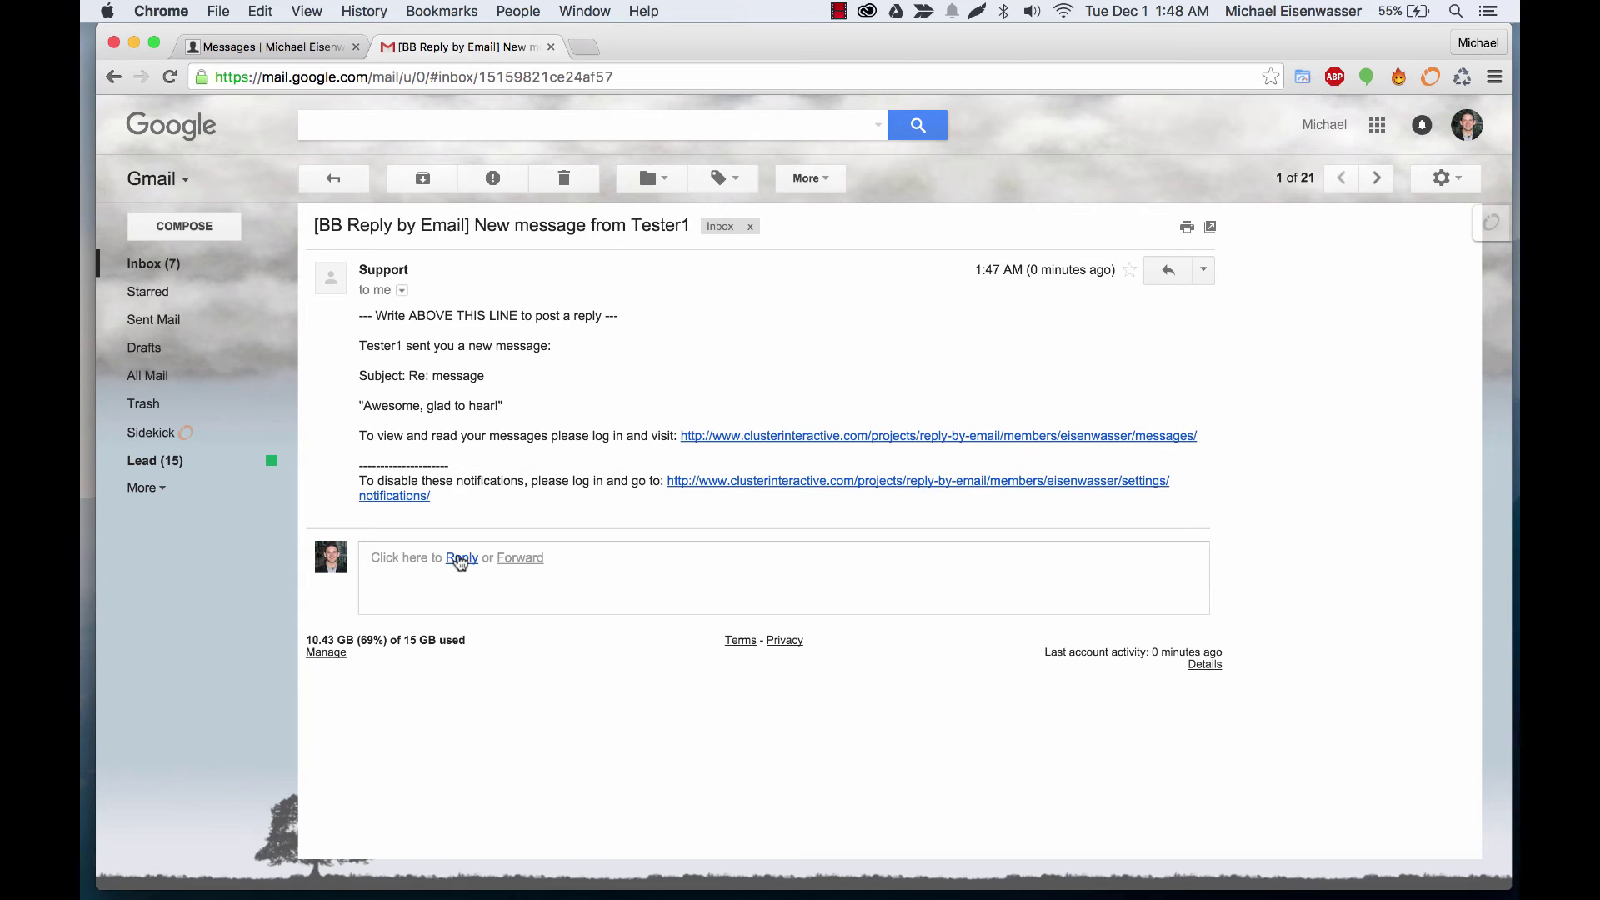
left_click(459, 557)
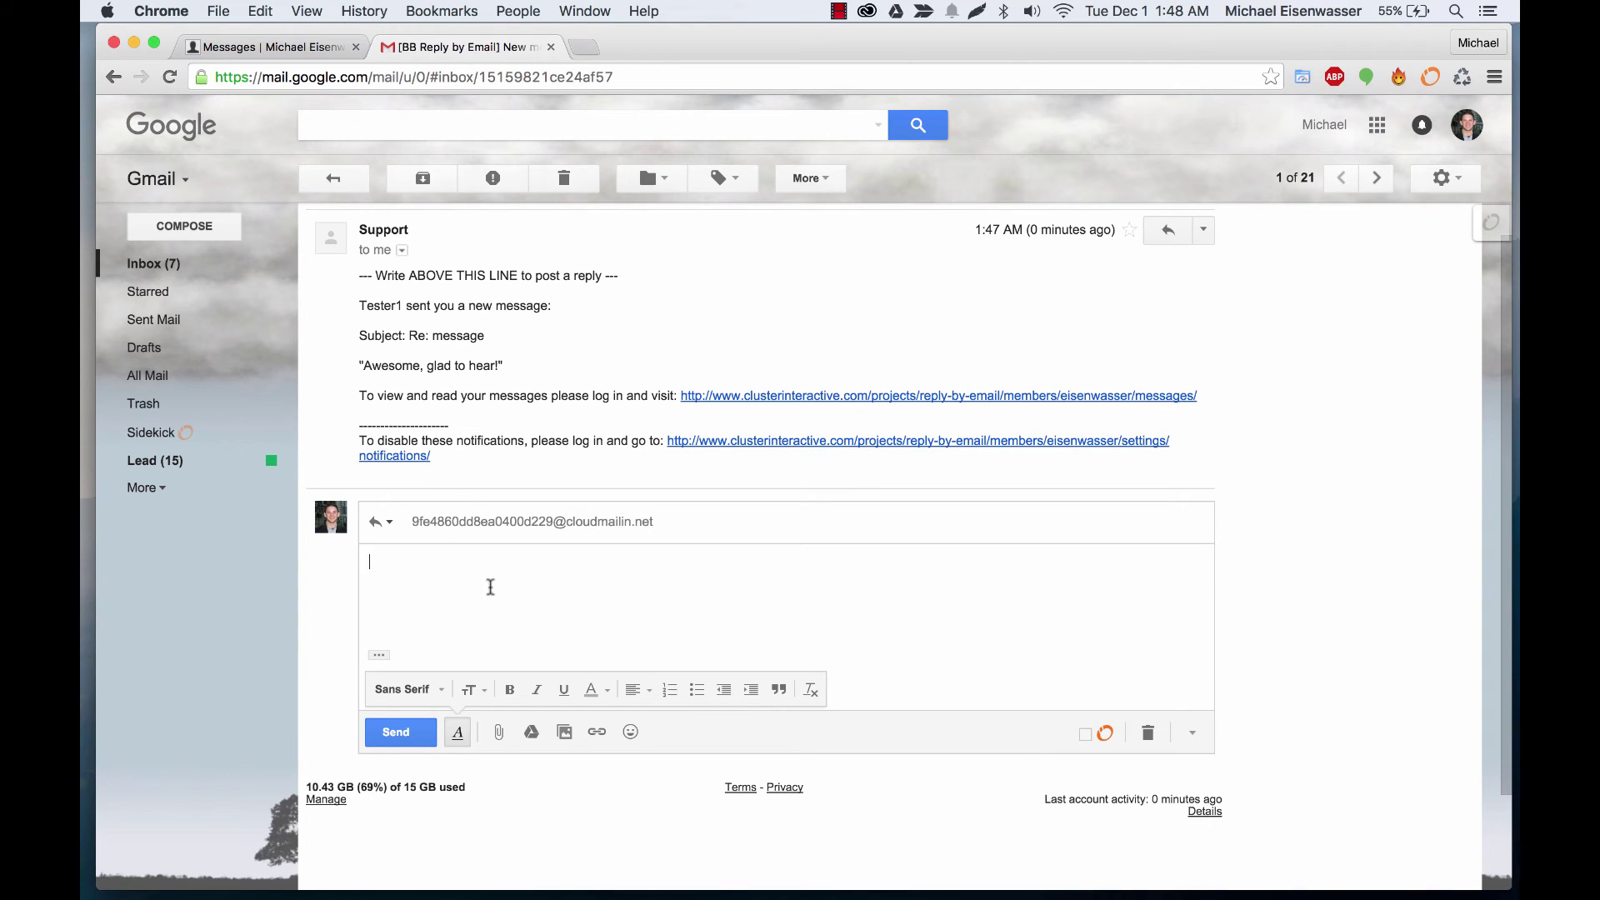
type("Thanks for being so kind :)")
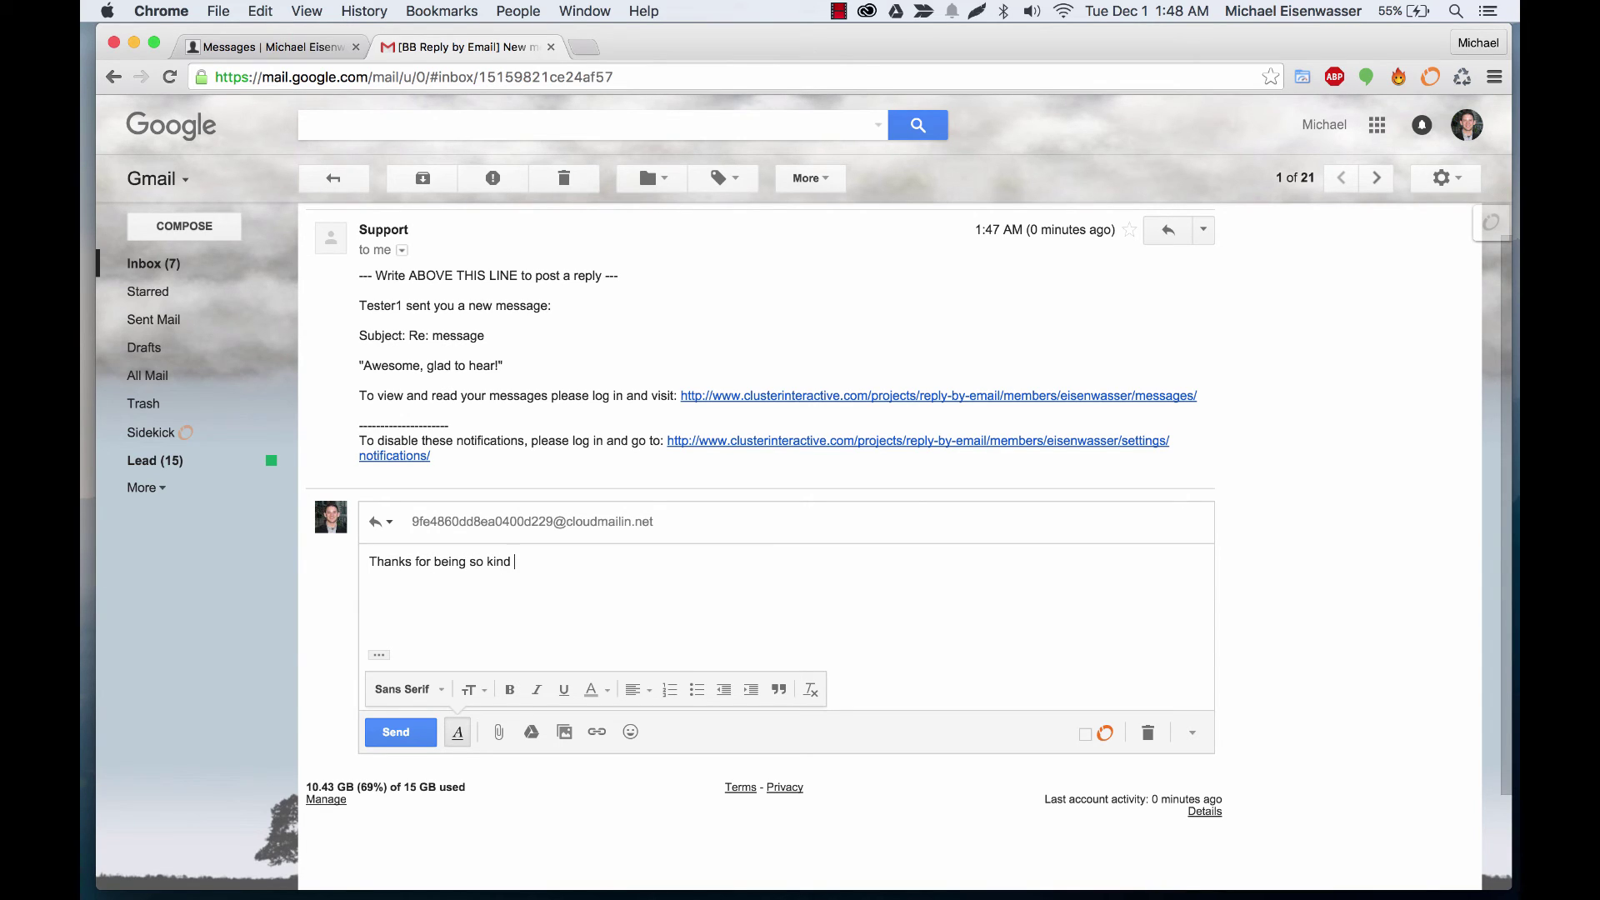
left_click(401, 722)
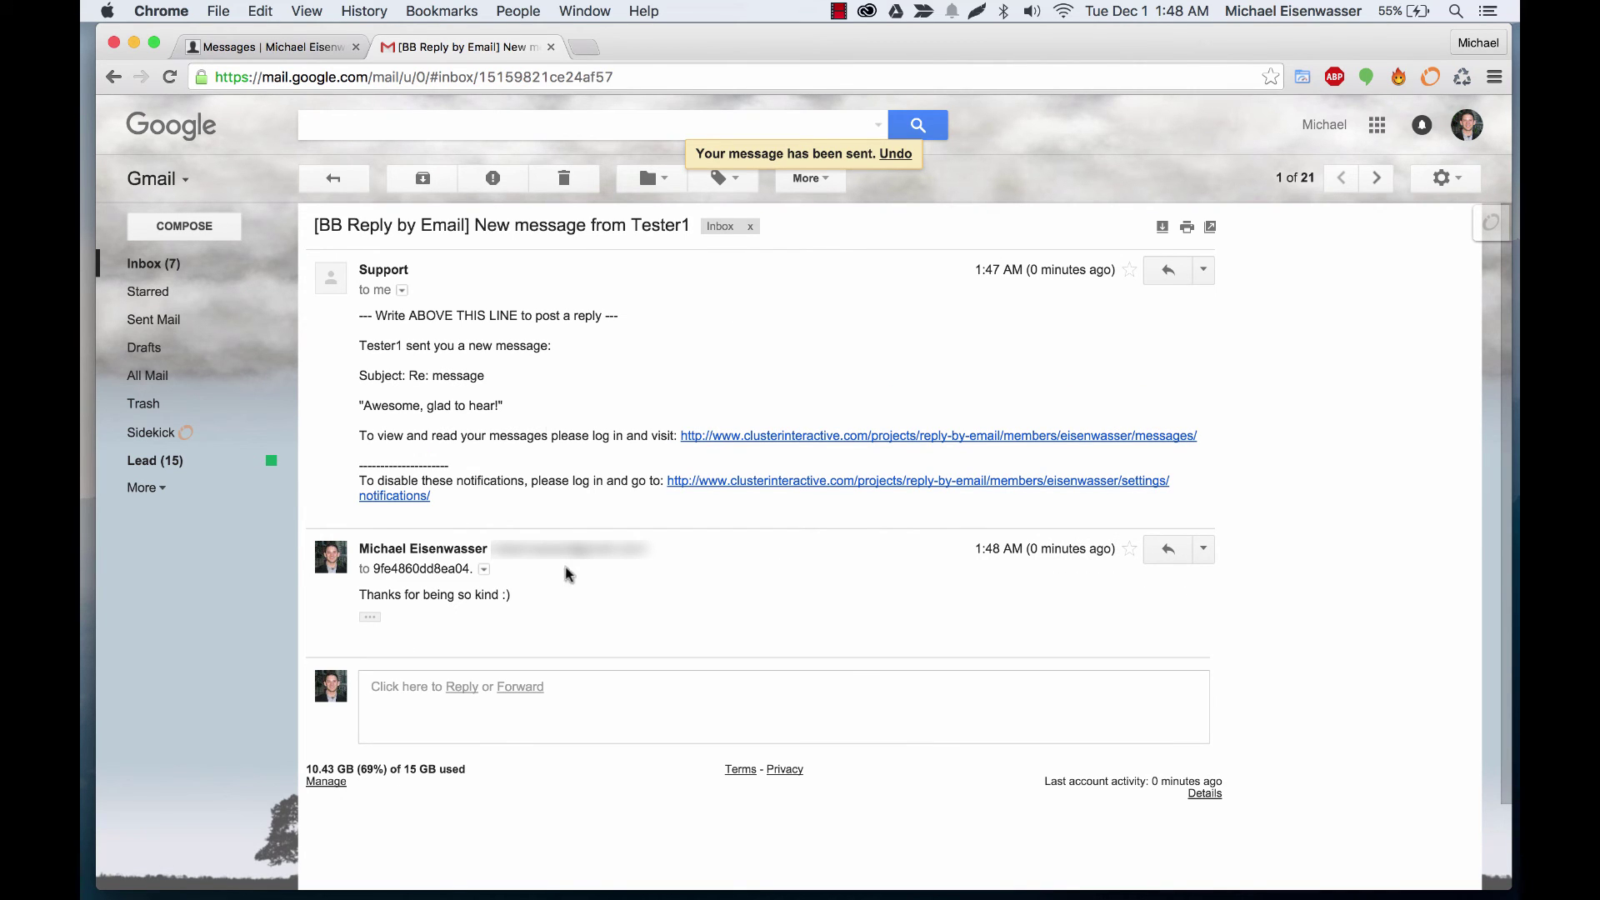
- Reload the test member's Re: message conversation to find the emailed reply
key("super+grave")
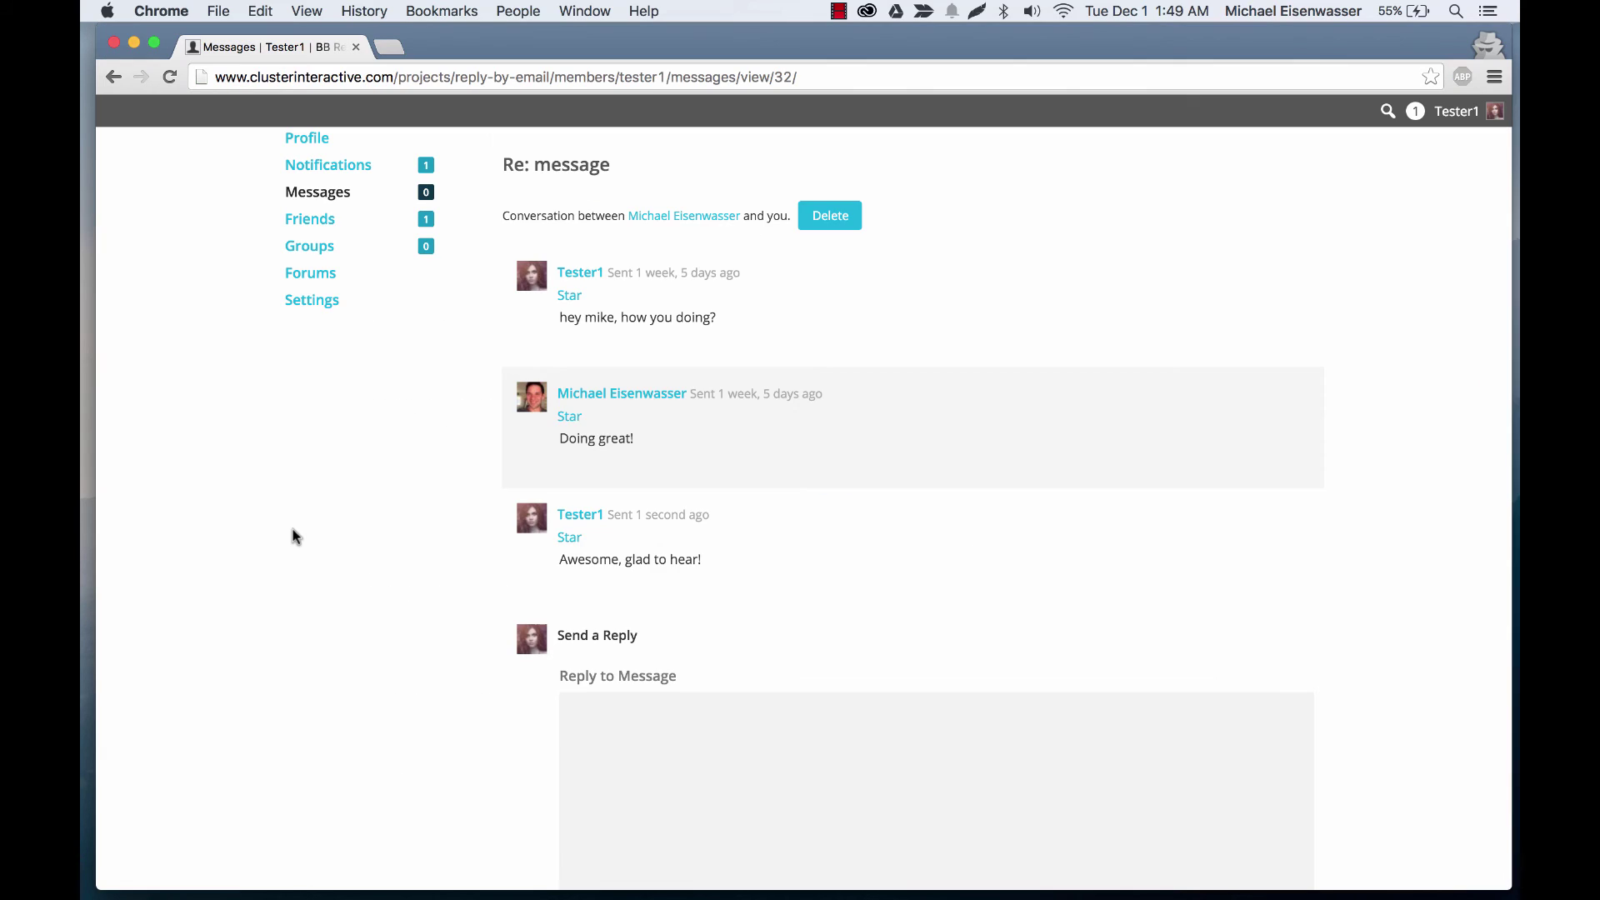
scroll(293, 536, "up", 1)
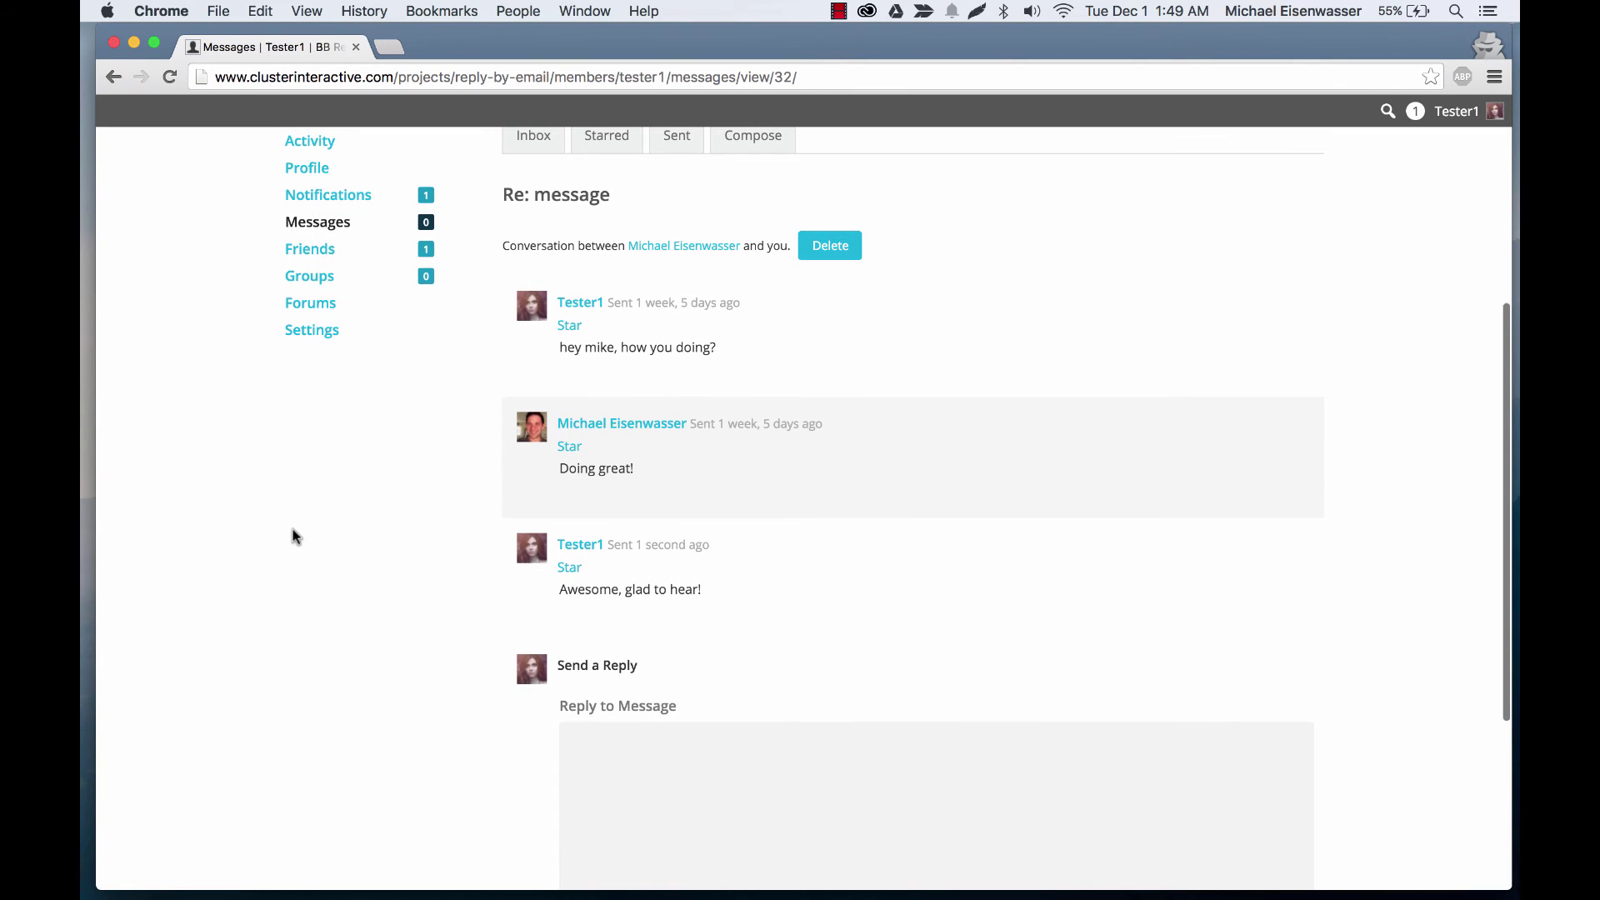
key("super+r")
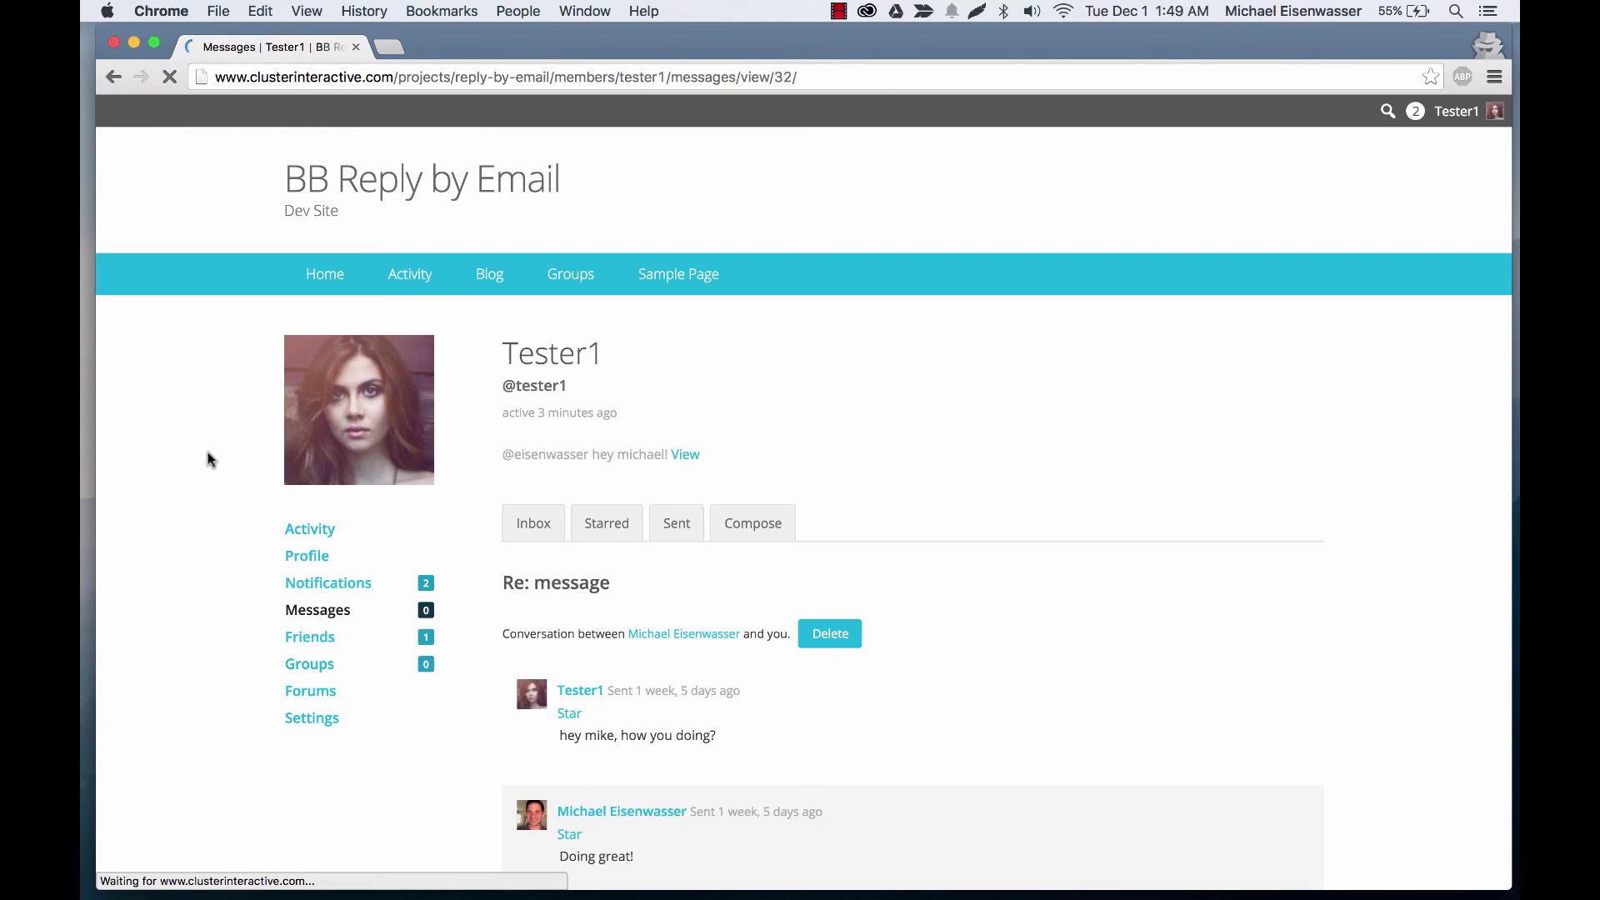
scroll(208, 452, "down", 5)
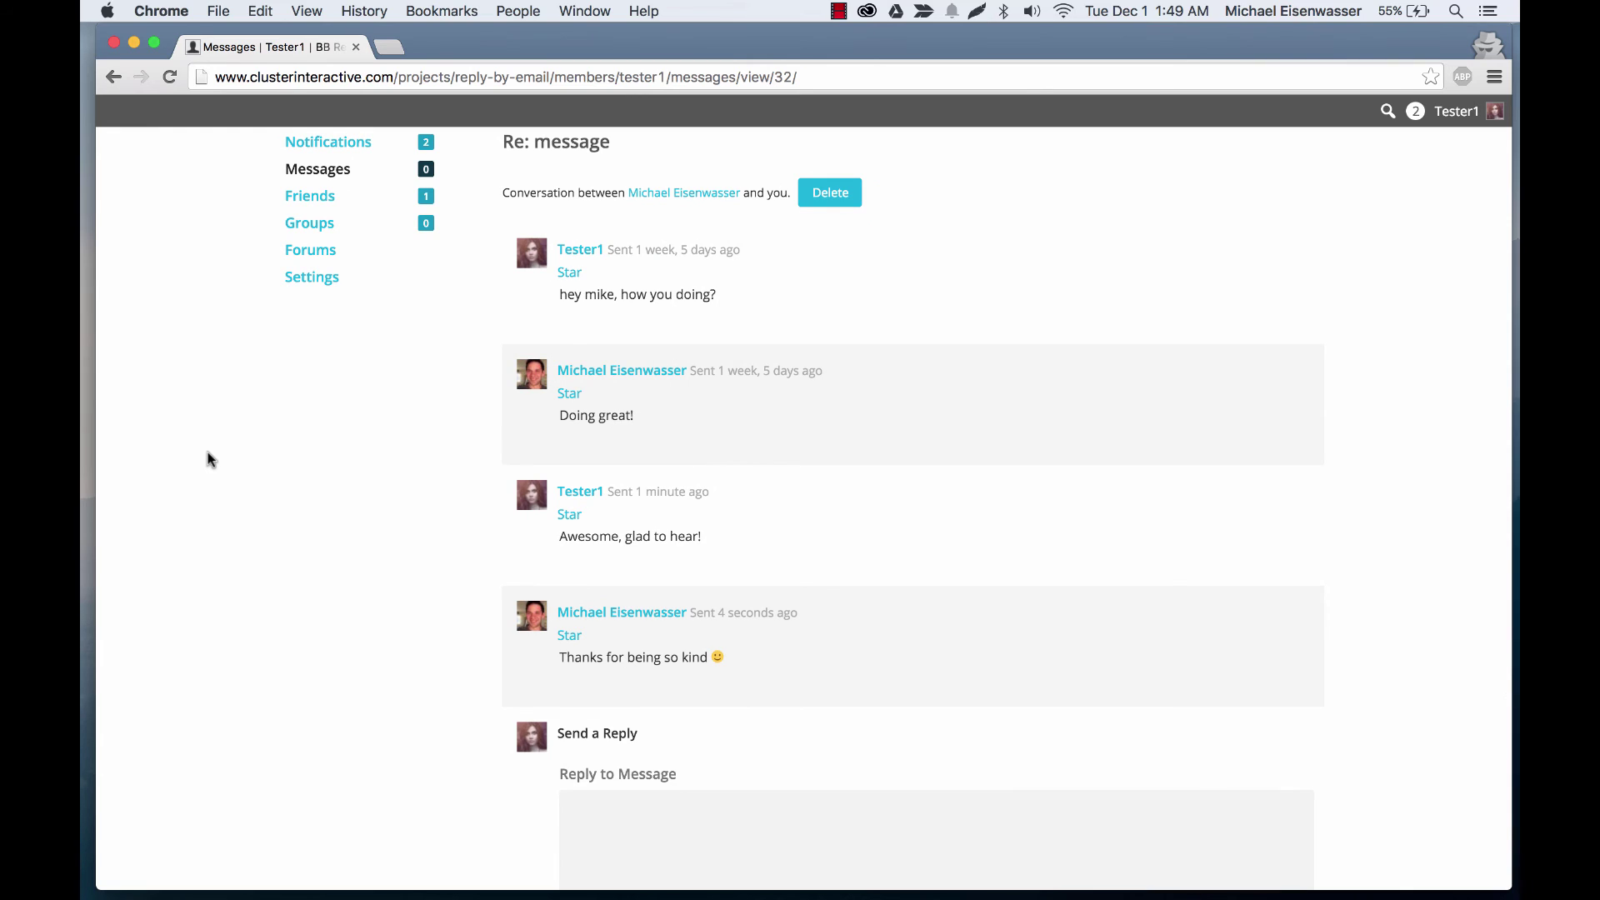
scroll(207, 451, "down", 1)
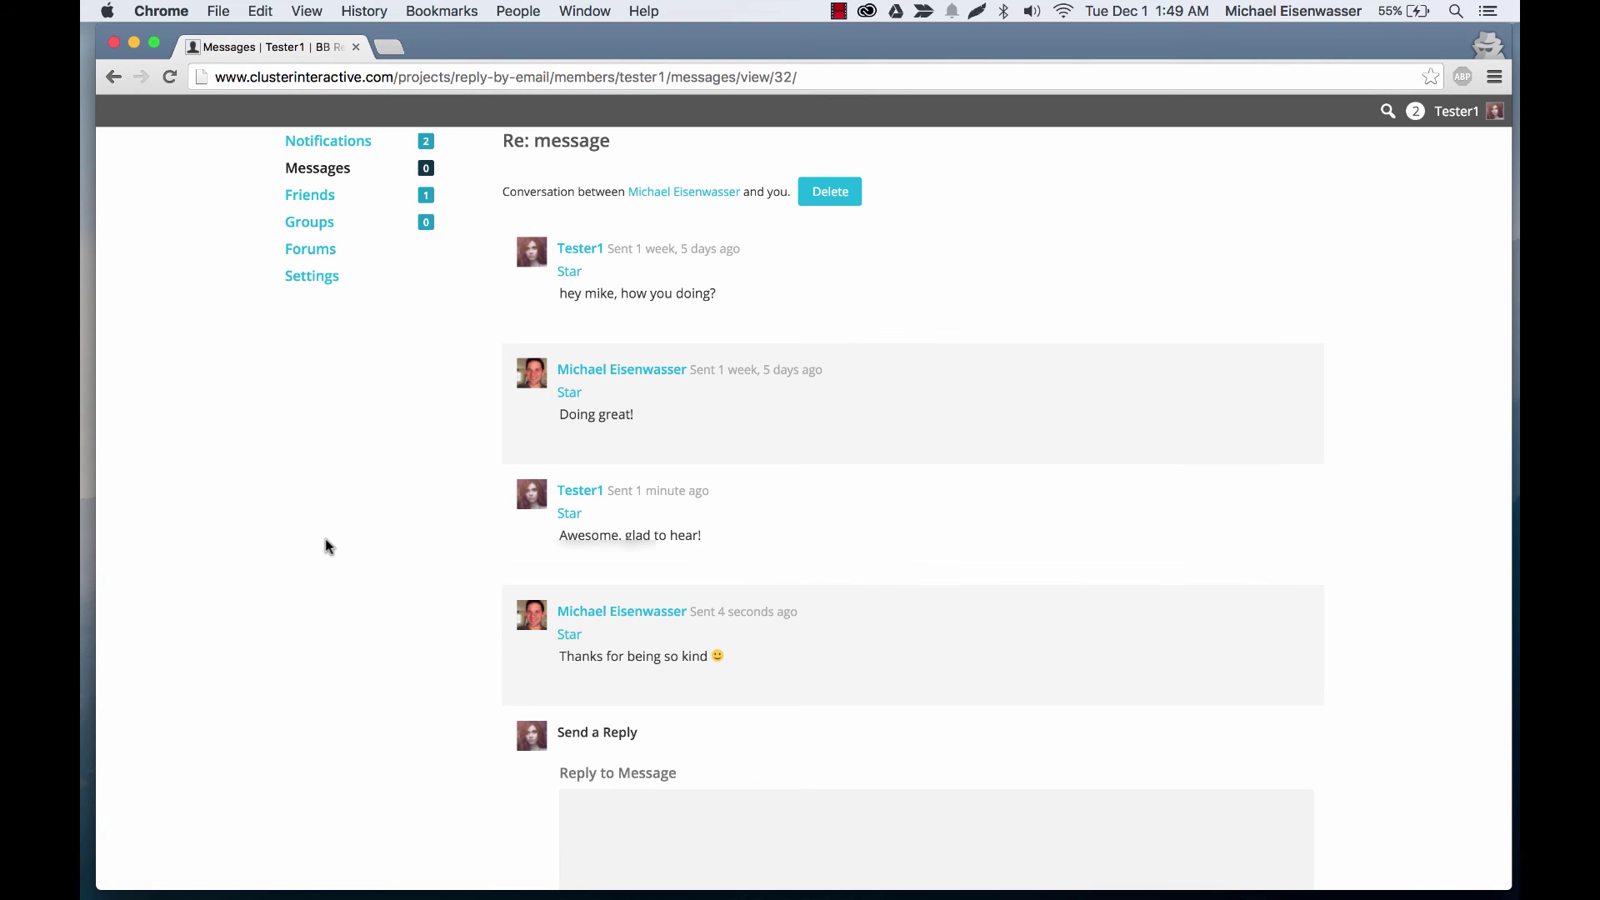
- Check the other member's Re: message thread for the 'Thanks for being so kind' reply
key("ctrl+Up")
left_click(267, 307)
key("ctrl+shift+Tab")
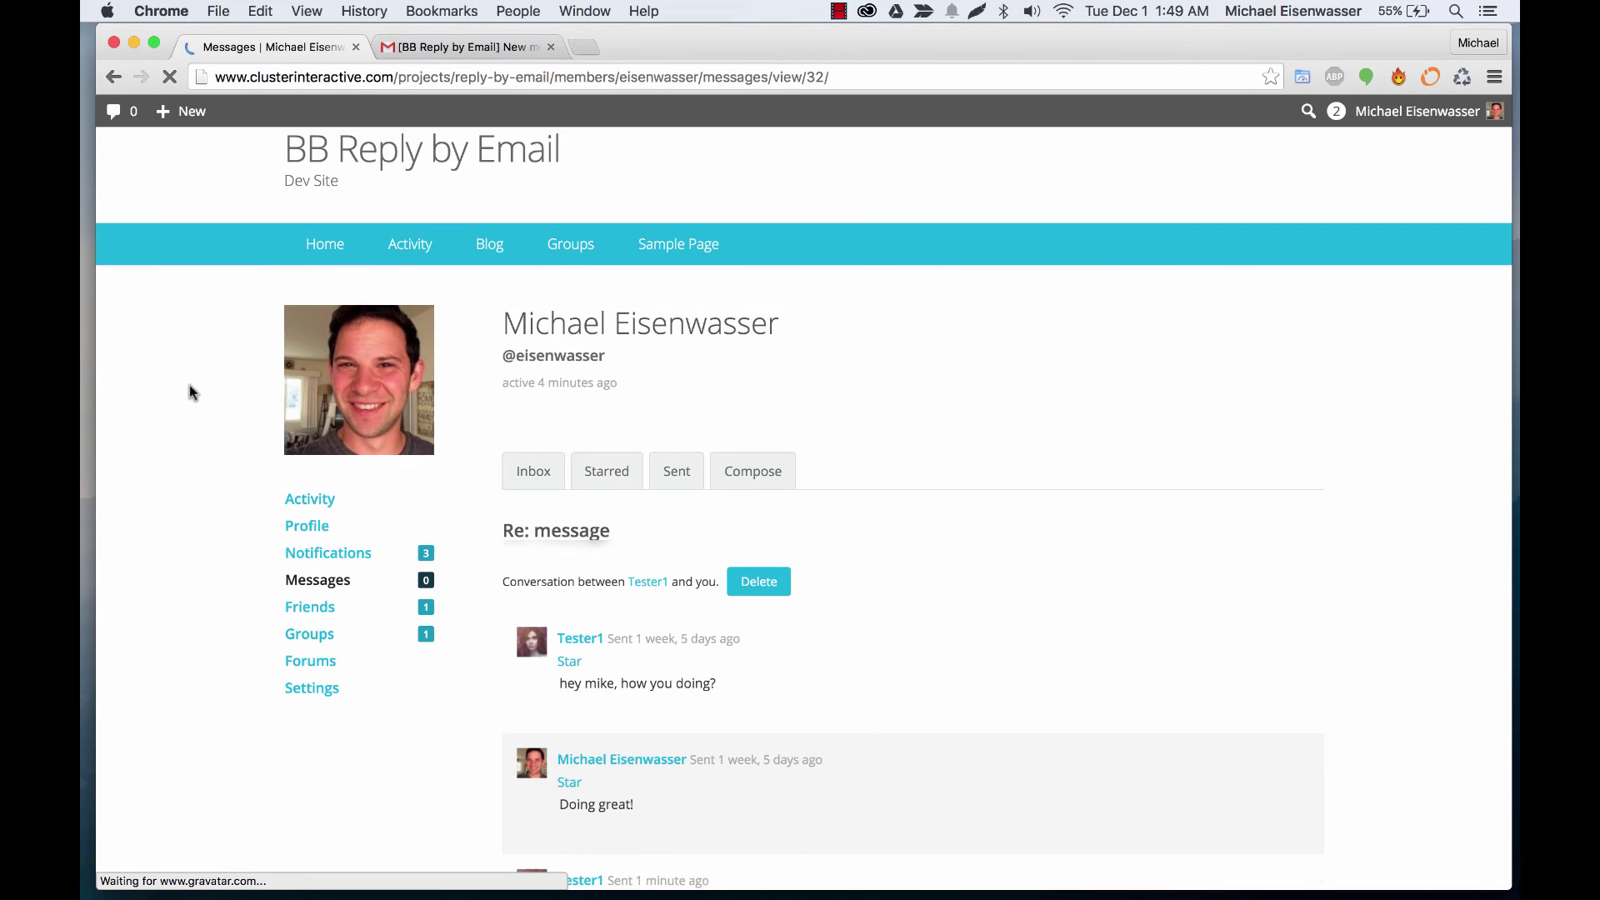
scroll(188, 384, "down", 3)
scroll(191, 391, "down", 1)
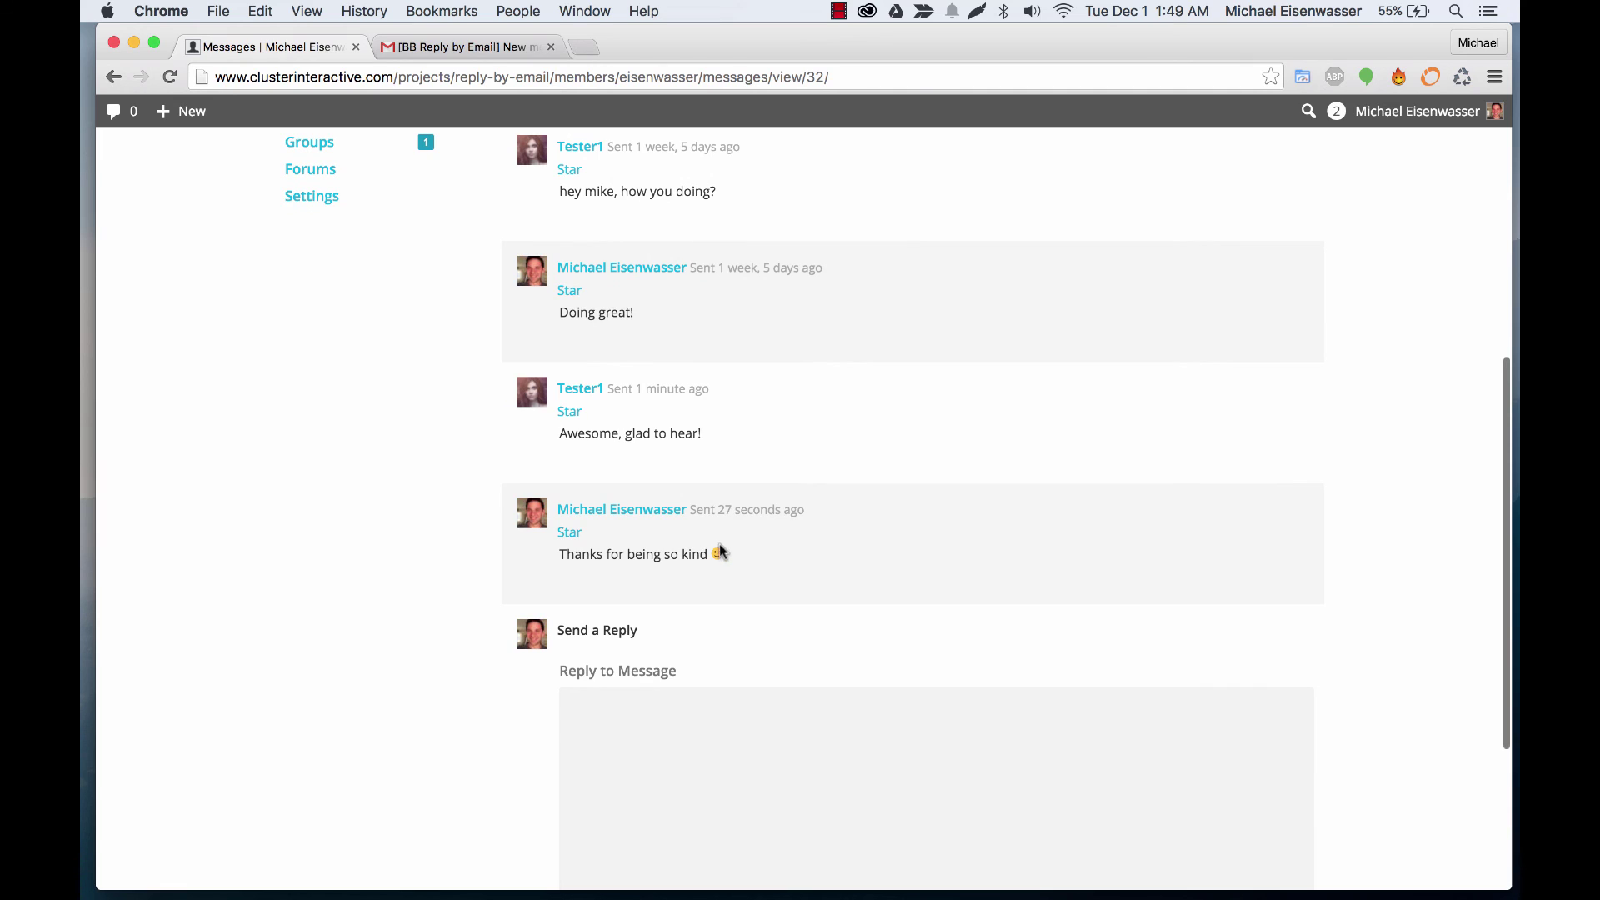